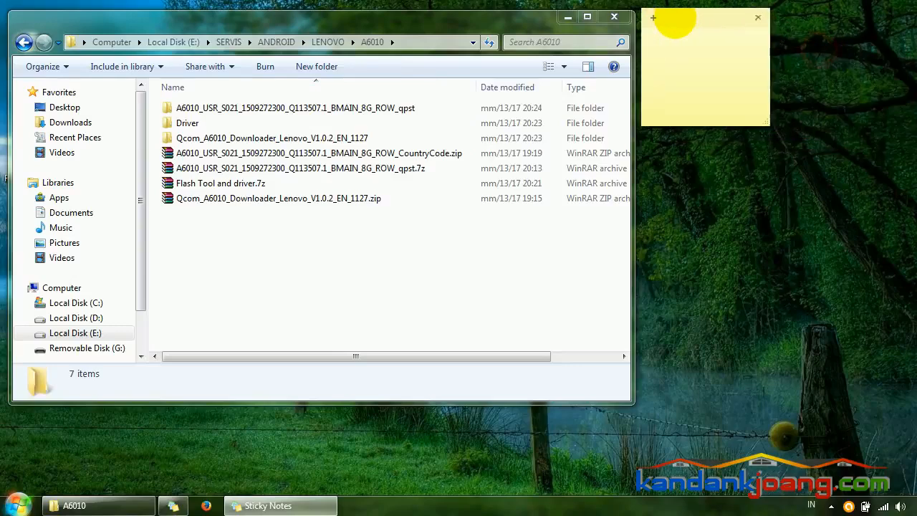
# - Enlarge the empty sticky note to roughly the window's full height and change its colour to green
pyautogui.moveTo(730, 118); pyautogui.dragTo(905, 445)
pyautogui.rightClick(781, 193)
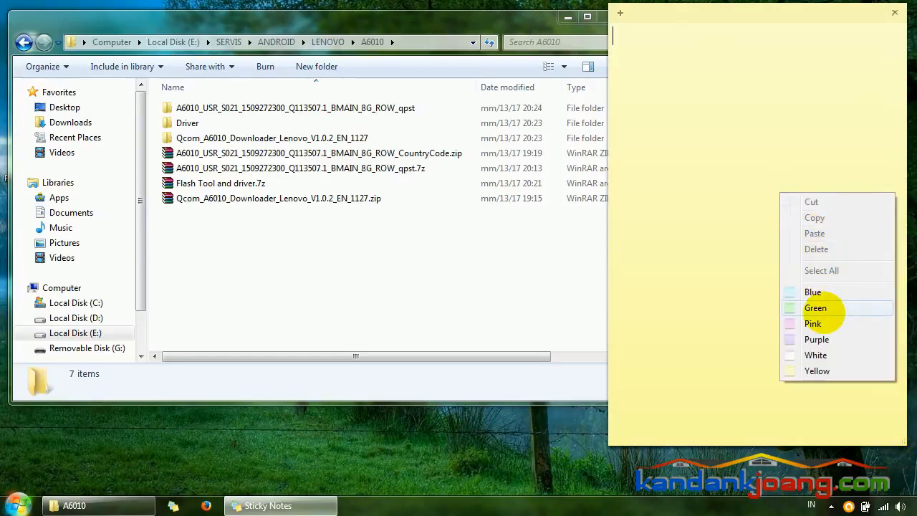
pyautogui.click(817, 308)
# - Write "DOWNLOAD FIRST" in the note, followed by the lines "1. USB DRIVER", "2. QUALCOM DOWNLOAD TOOL" and "3. FIRMWARE LENOVO A6010"
pyautogui.write('DOW')
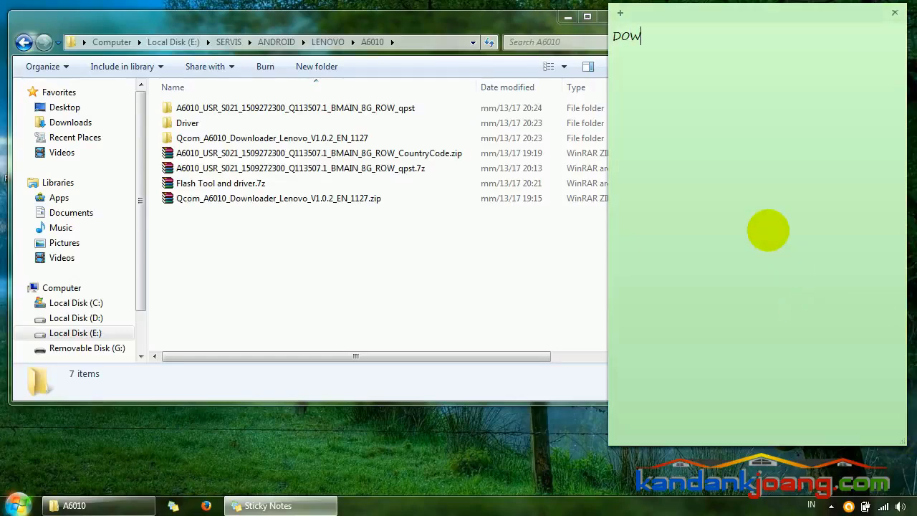
pyautogui.write('NLOAD FIRST ')
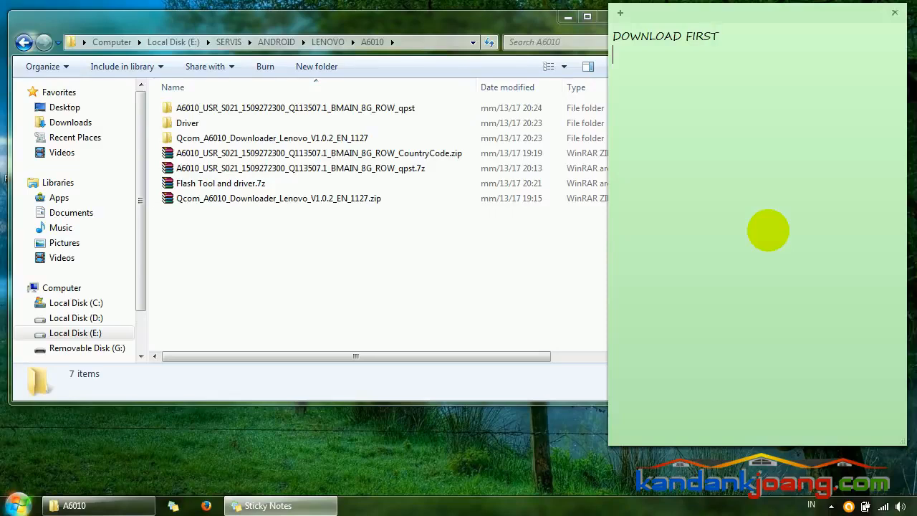
pyautogui.write('1. USB DRIVER')
pyautogui.press('Return')
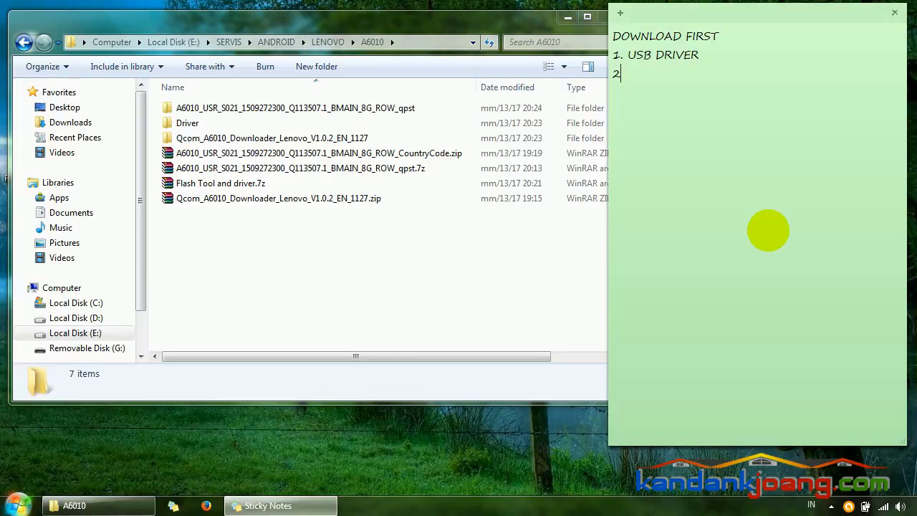
pyautogui.write('2. QUALCOM DOWN')
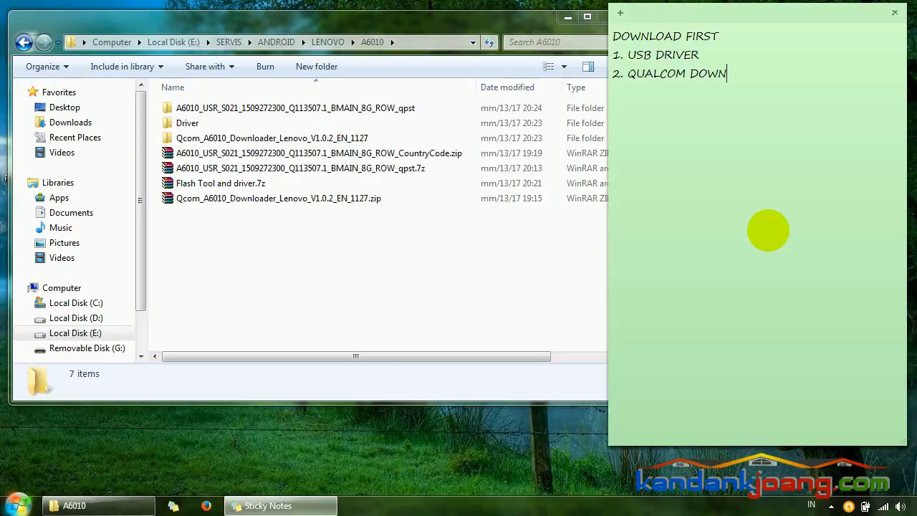
pyautogui.write('LOAD')
pyautogui.write(' TOOL')
pyautogui.write(' 3. FIRMWARE ')
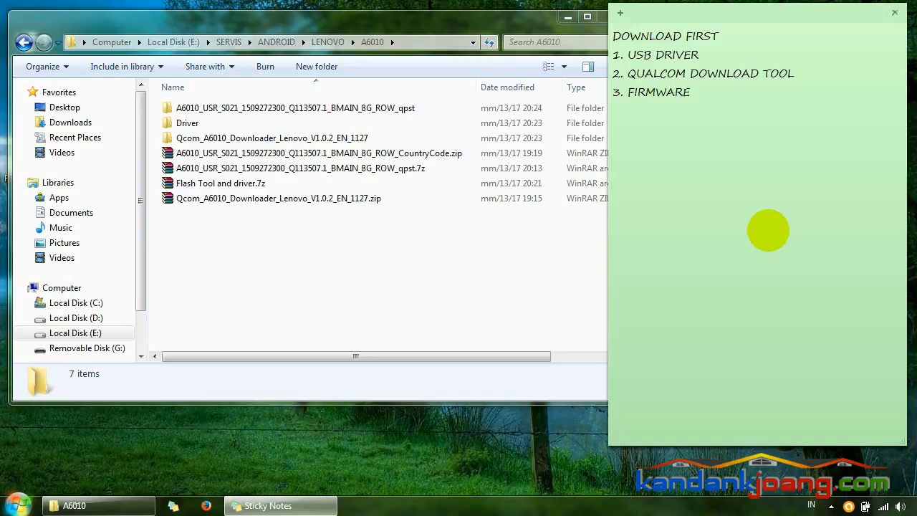
pyautogui.write('LENOVO A6010')
# - Add the line "THAN INSTALL USB DRIVER" to the note, separated from the download list by a blank line
pyautogui.press('Return')
pyautogui.press('Return')
pyautogui.write('THAN INSTALL')
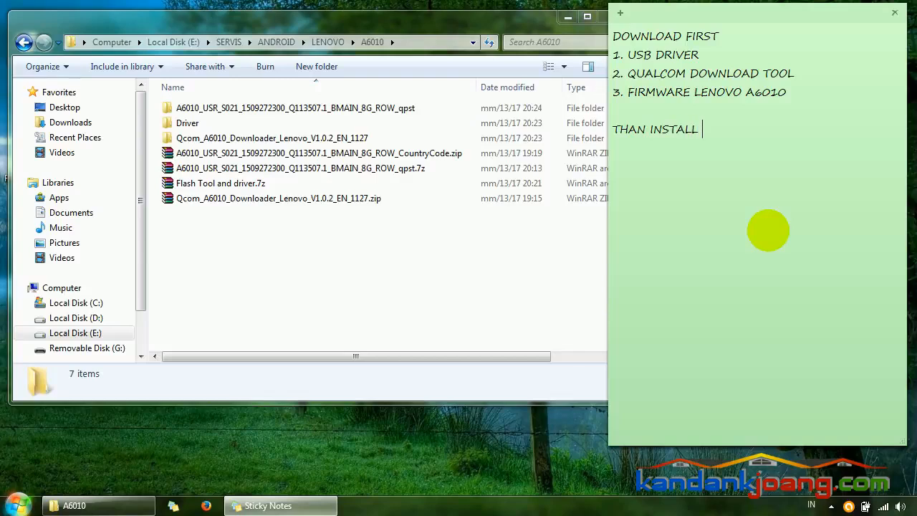
pyautogui.write(' USB DRIVER')
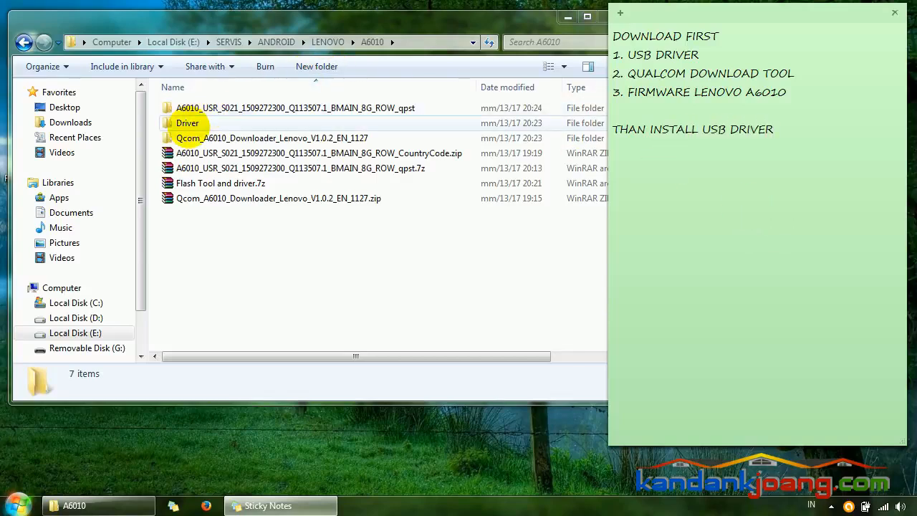
# - Run Qualcomm_drivers_setup.exe from the Driver folder and proceed through the wizard with the WWAN-DHCP setup type
pyautogui.doubleClick(187, 123)
pyautogui.click(205, 110)
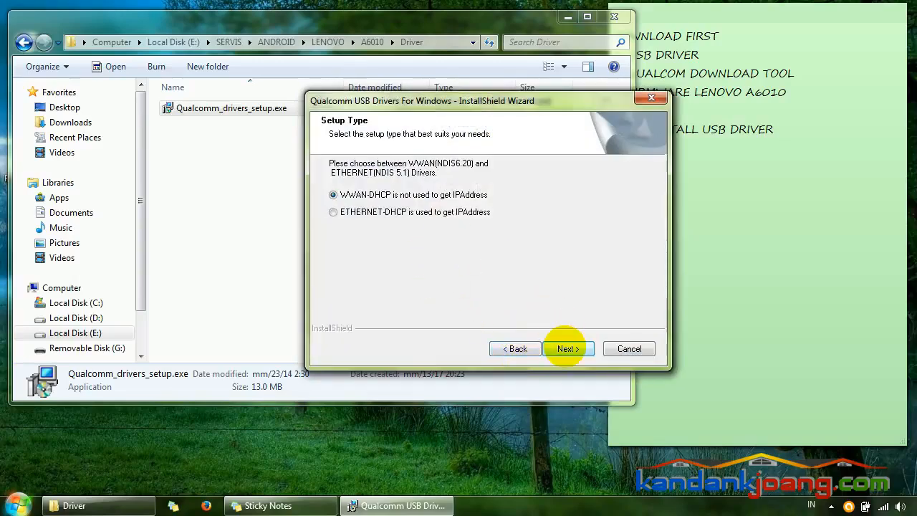
pyautogui.click(565, 348)
pyautogui.click(563, 348)
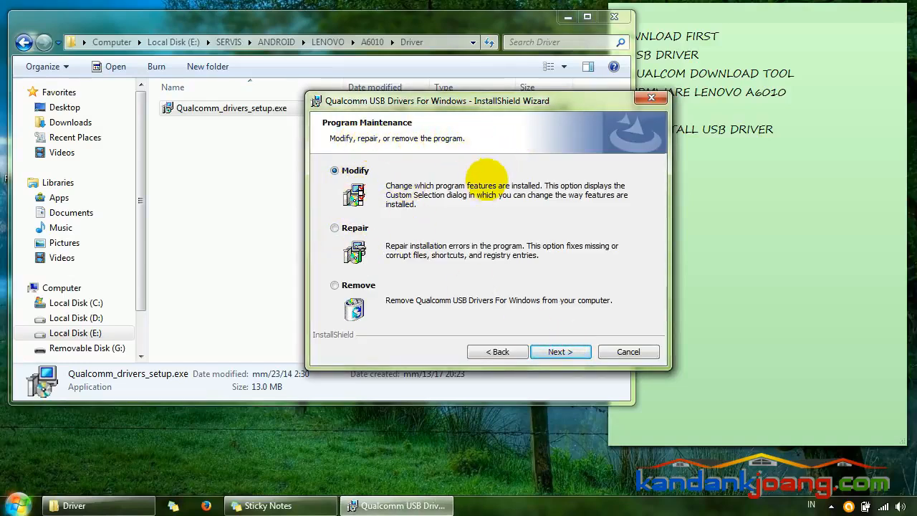
# - Add the lines "I HAVE ALREADY INSTALLED" and "THAN OPEN QUALCOM DOWNLOAD TOOL" to the sticky note, separated by a blank line
pyautogui.click(748, 242)
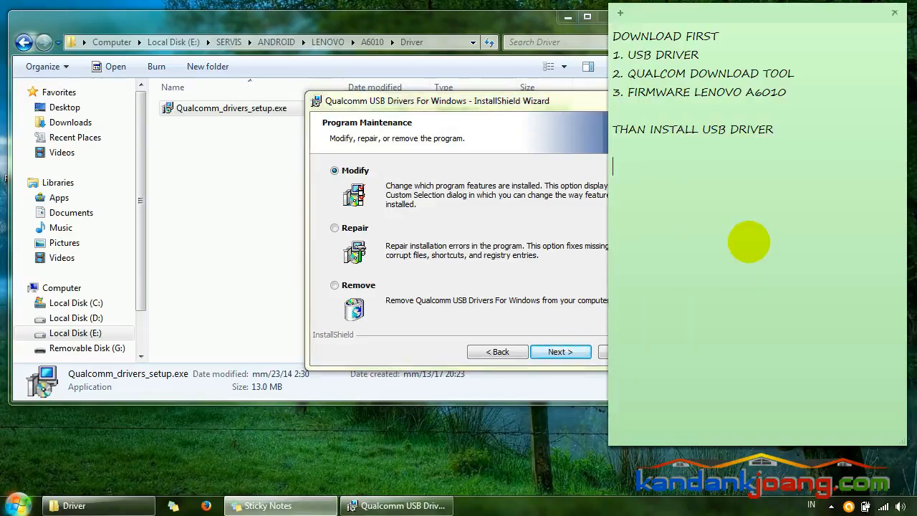
pyautogui.write('I HAVE ALRE')
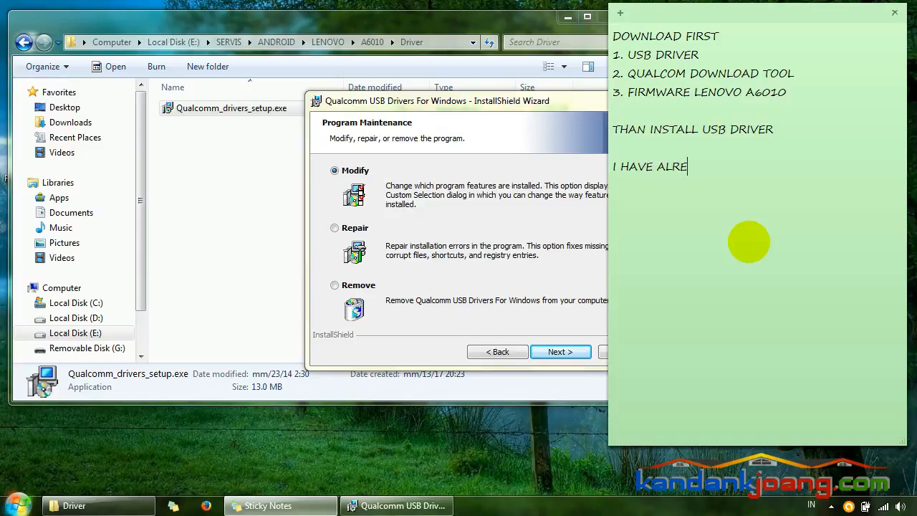
pyautogui.write('ADY INSTALLED ')
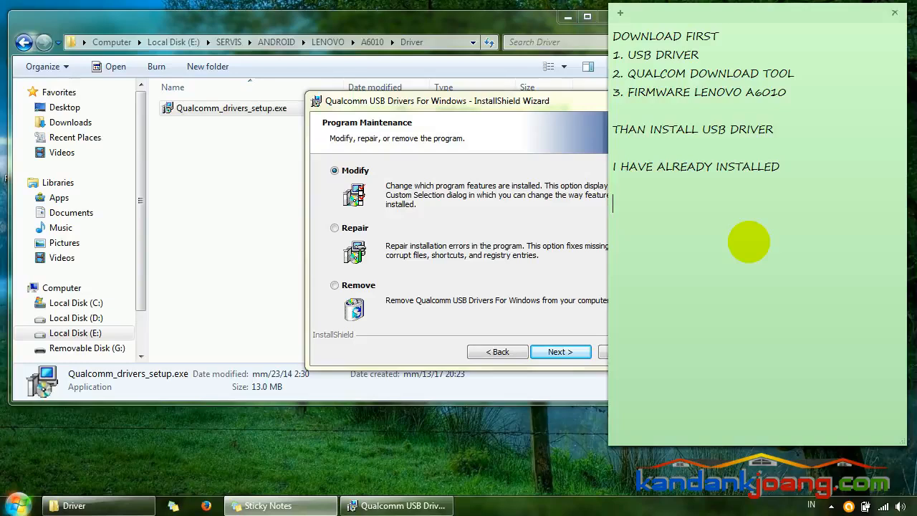
pyautogui.write('THAN OPEN QUALCOM D')
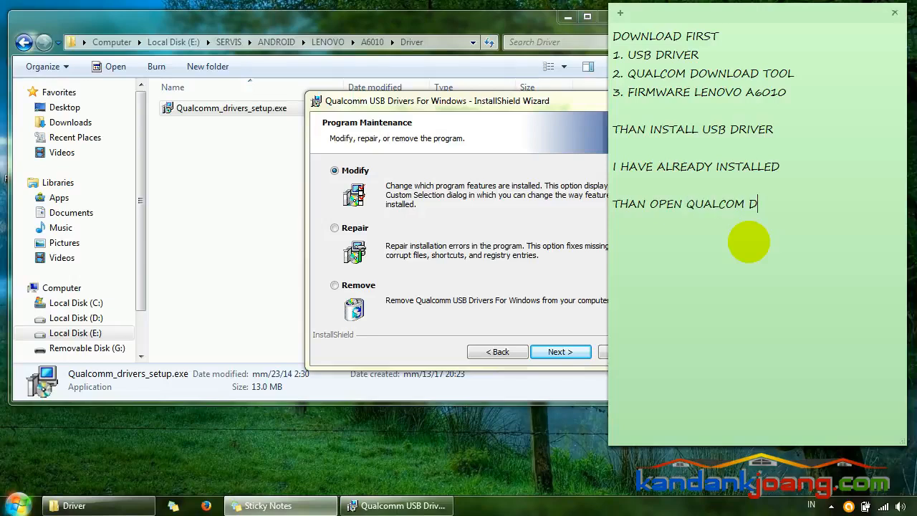
pyautogui.write('OWNLOAD TOOL')
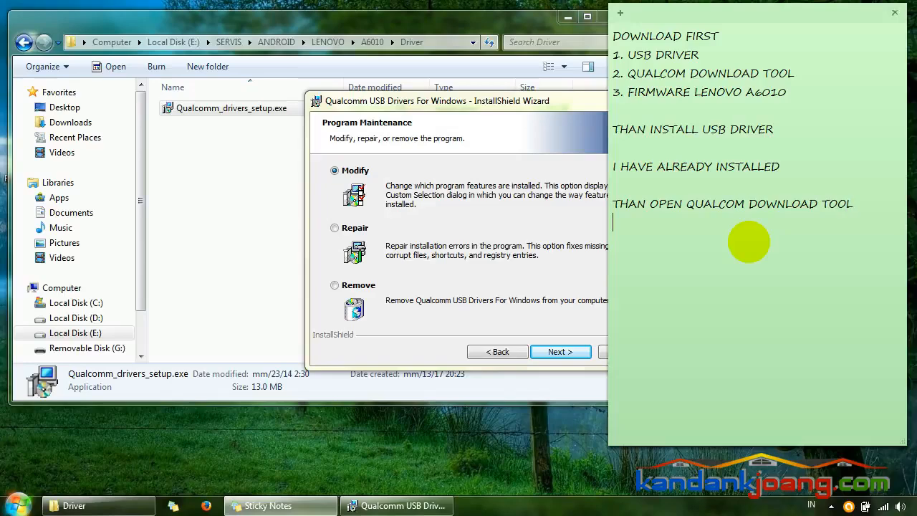
# - Cancel the Qualcomm USB driver installation and exit its wizard
pyautogui.click(399, 343)
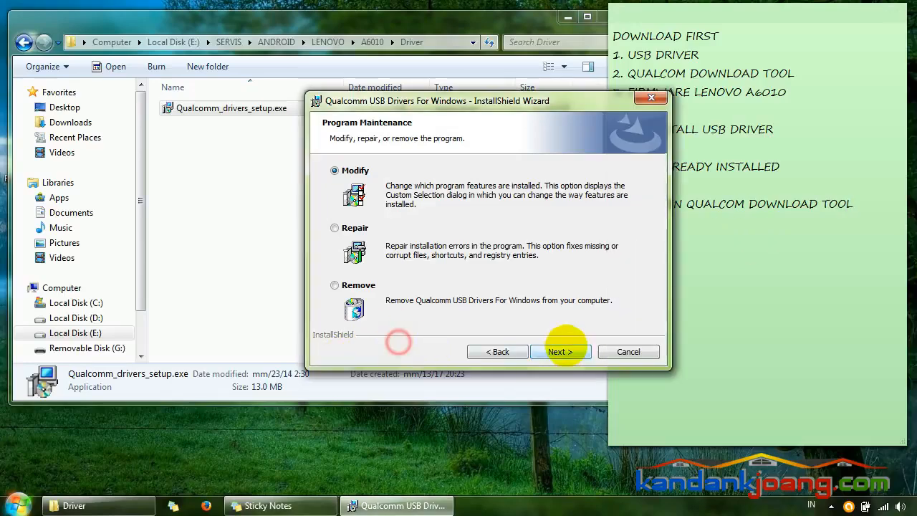
pyautogui.click(630, 351)
pyautogui.click(456, 260)
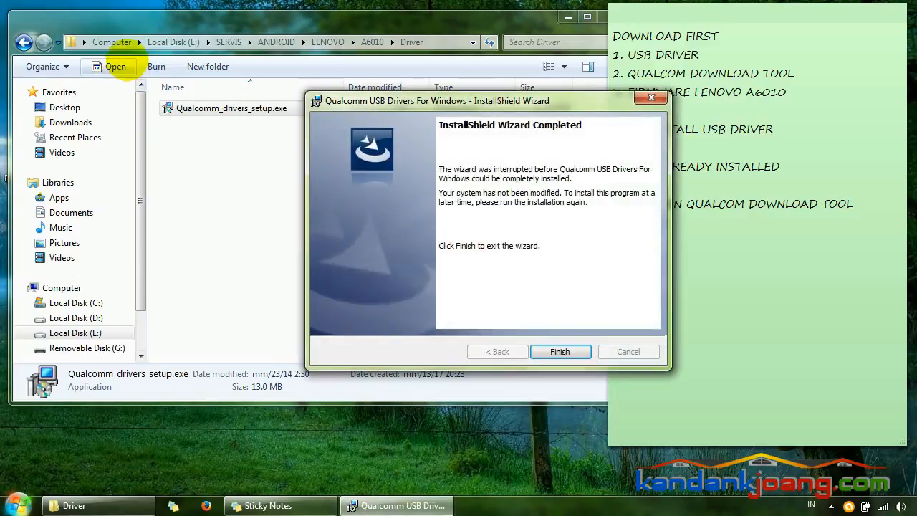
pyautogui.click(559, 350)
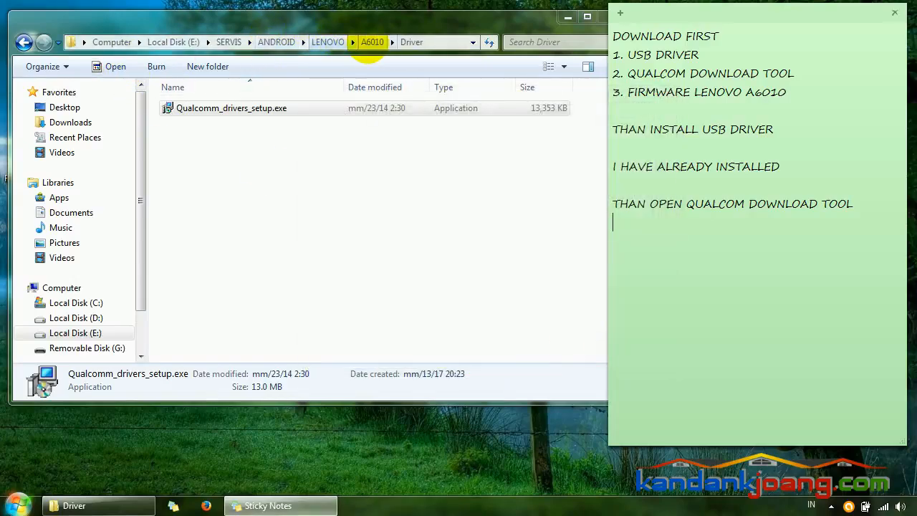
# - Run QcomDLoader.exe as administrator from the Downloader_Lenovo_V1.0.2 folder inside A6010's Qcom_A6010_Downloader_Lenovo_V1.0.2_EN_1127
pyautogui.click(372, 41)
pyautogui.doubleClick(199, 138)
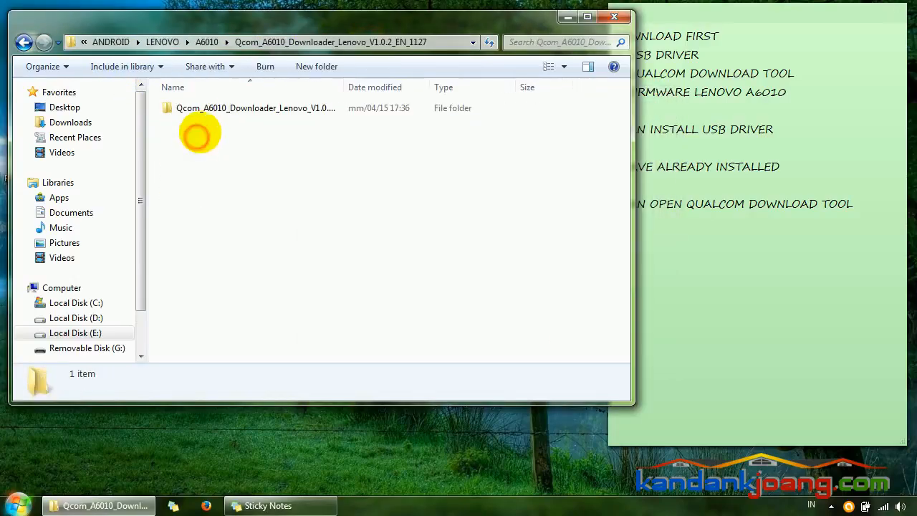
pyautogui.doubleClick(205, 109)
pyautogui.doubleClick(250, 107)
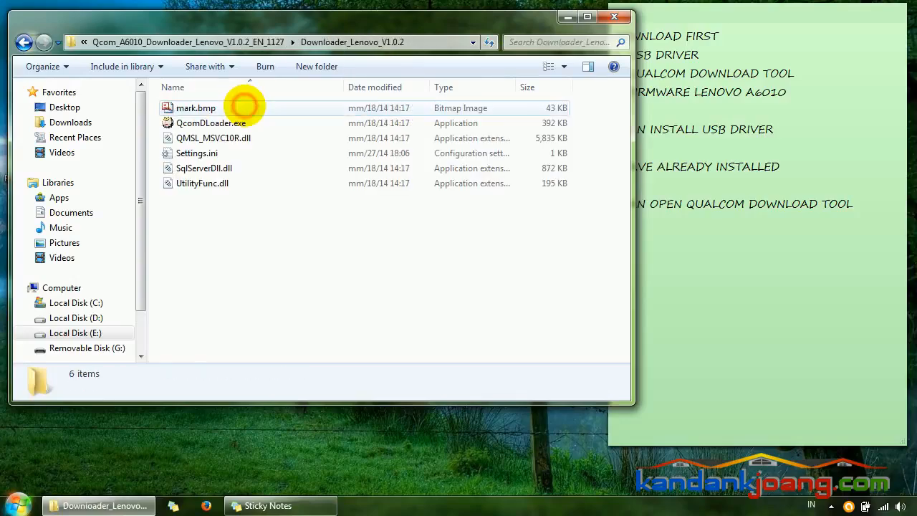
pyautogui.rightClick(221, 121)
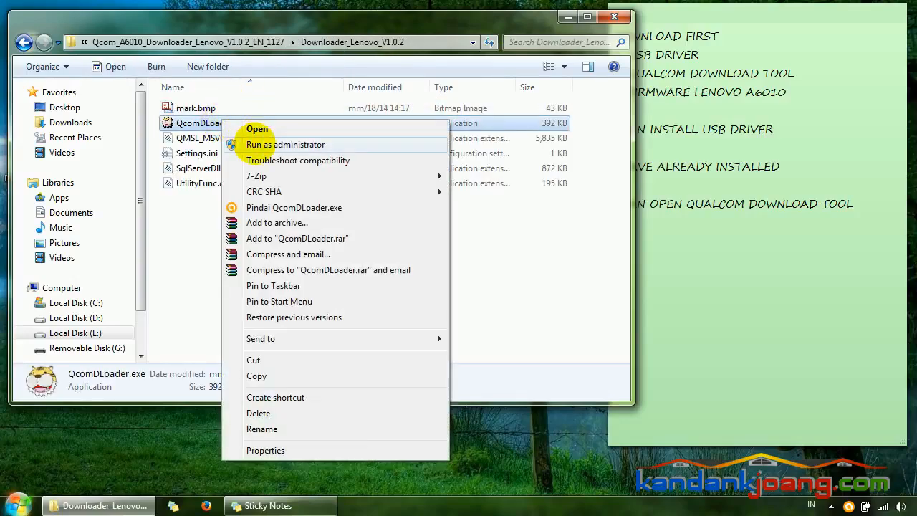
pyautogui.click(244, 143)
# - Add the line "OPEN RUN AS ADMINISTRATOR" to the sticky note, directly below the download tool line
pyautogui.click(713, 256)
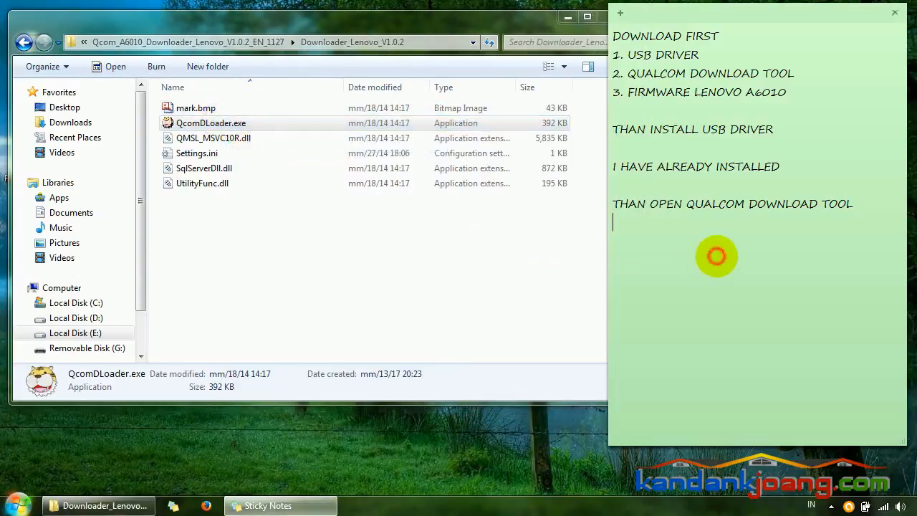
pyautogui.write('OPEN')
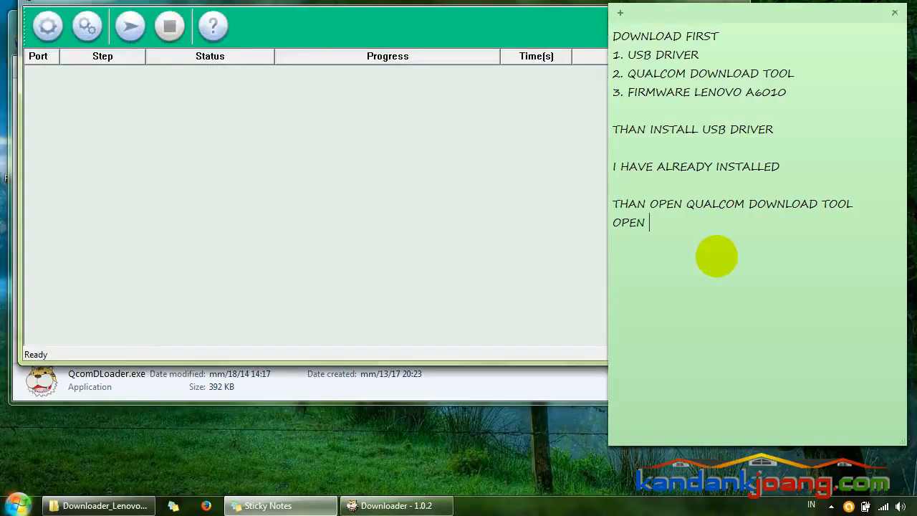
pyautogui.write(' RUN AS ADMINISTRAT')
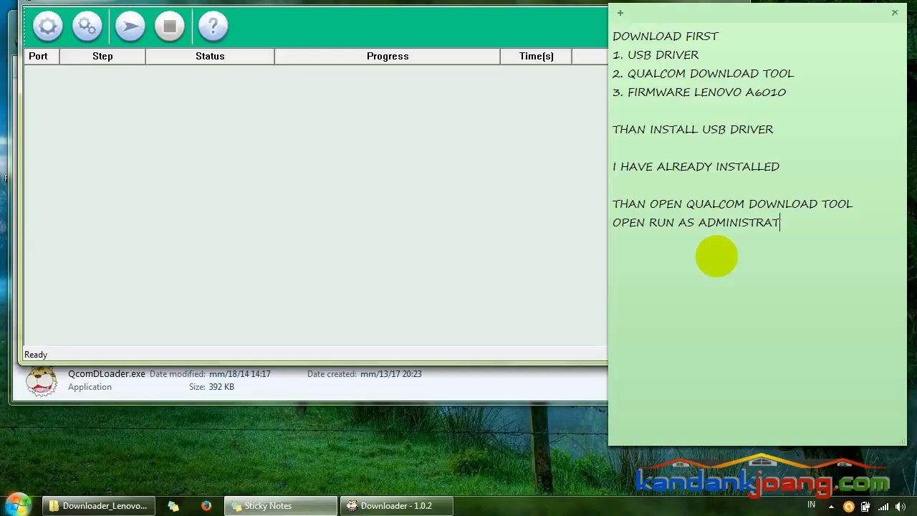
pyautogui.write('OR')
# - Add the instruction "THAN CLICK BIG GEAR, AND SEARCH FOLDER FIRMWARE LENOVO A6010" to the note after a blank line
pyautogui.write('THAN CL')
pyautogui.write('ICK')
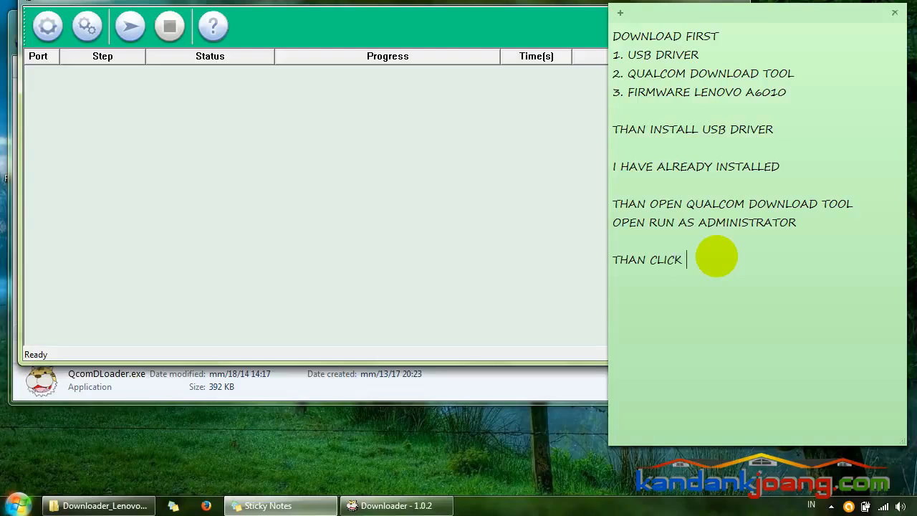
pyautogui.write(' BIG GEAR, AND ')
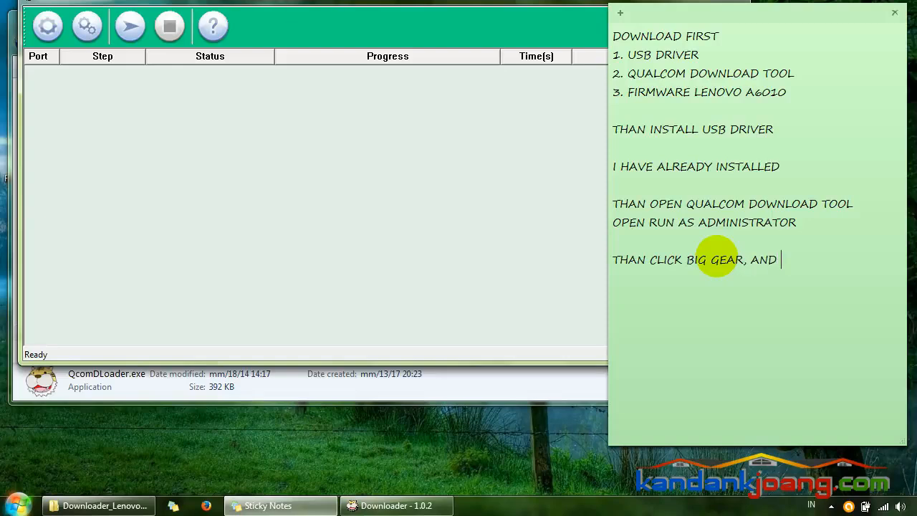
pyautogui.write('SEARCH FOLDER F')
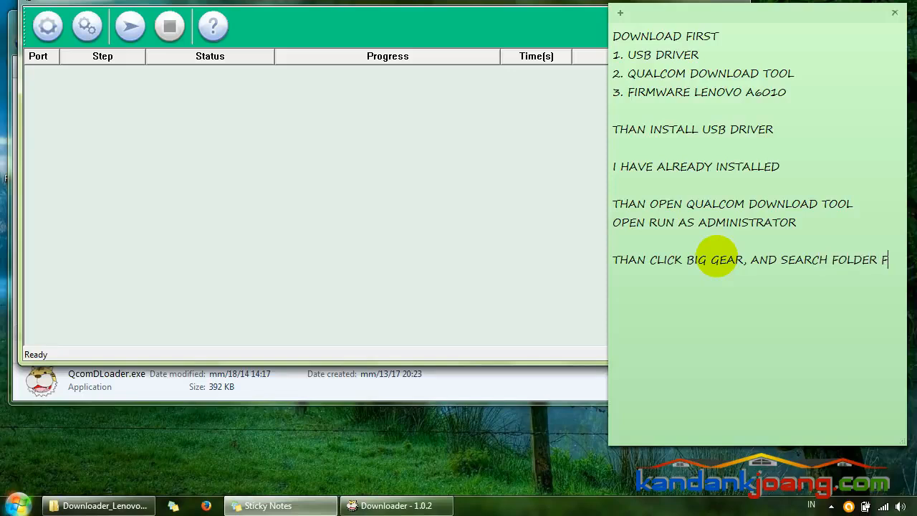
pyautogui.write('IRMA')
pyautogui.write('WARE ')
pyautogui.write('KE')
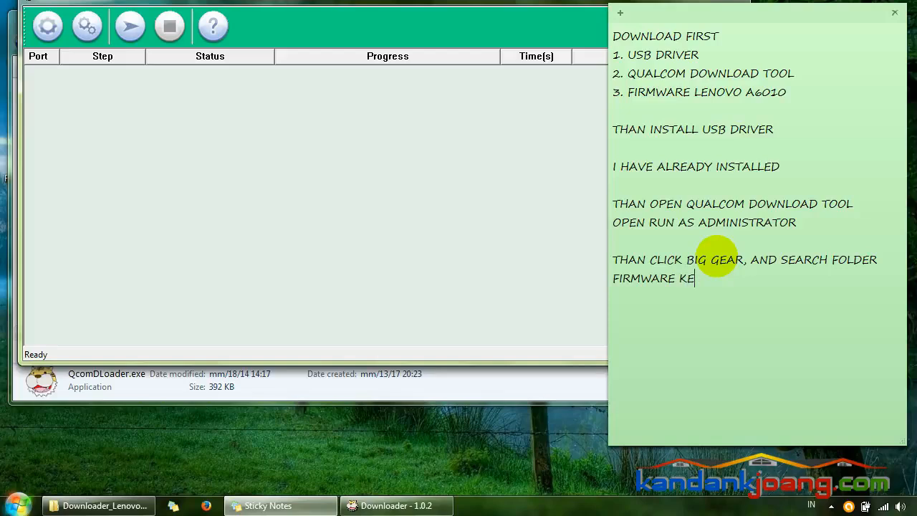
pyautogui.press('BackSpace')
pyautogui.write('LENOVO A6010')
pyautogui.moveTo(276, 3); pyautogui.dragTo(272, 29)
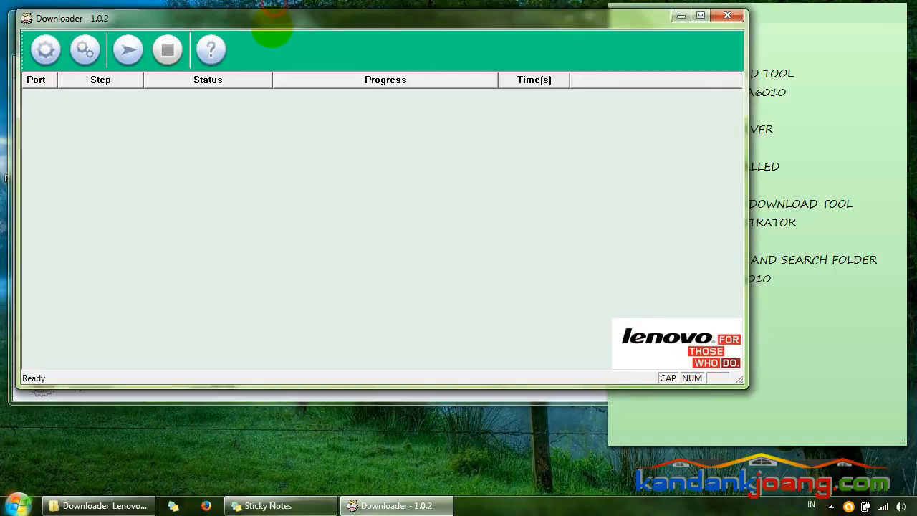
pyautogui.click(51, 48)
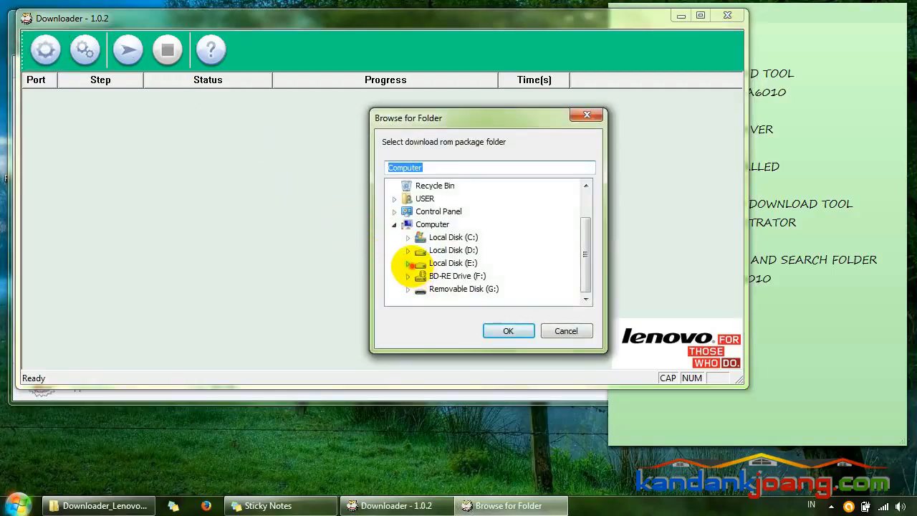
pyautogui.click(408, 263)
pyautogui.click(421, 288)
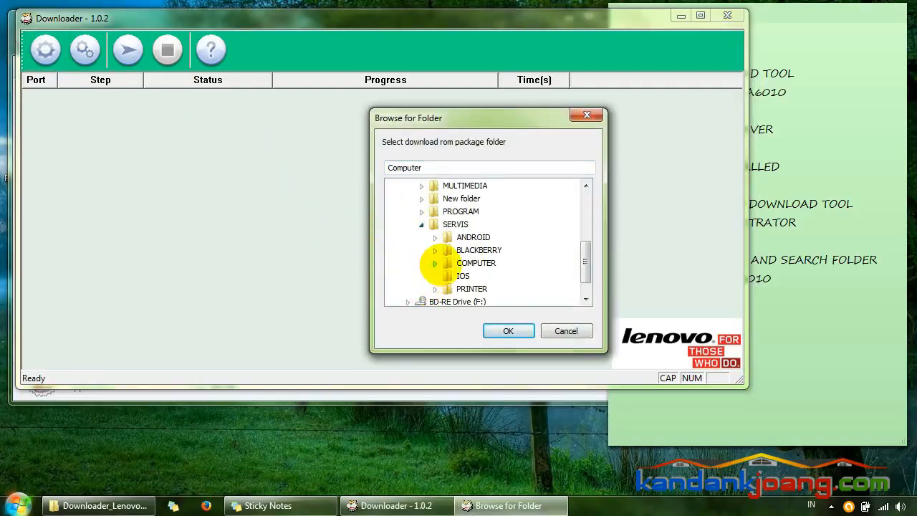
pyautogui.click(434, 237)
pyautogui.click(435, 261)
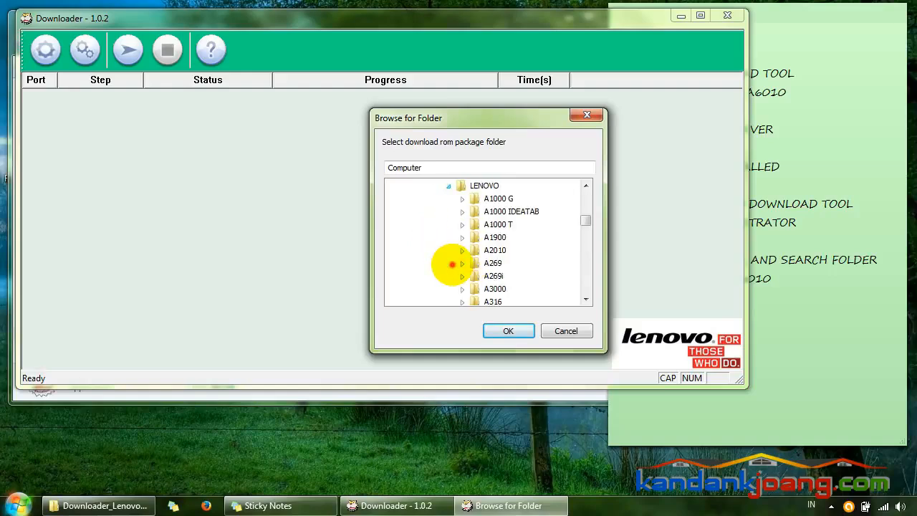
pyautogui.scroll(-7, 458, 258)
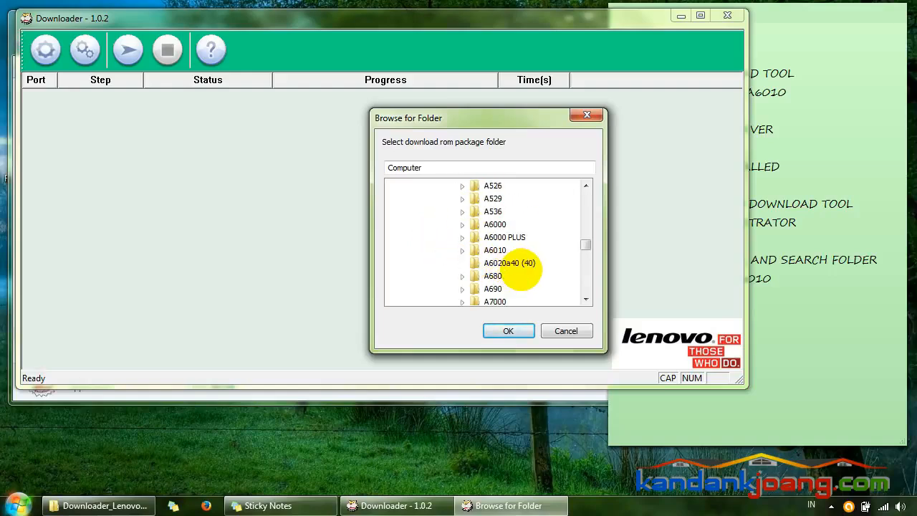
pyautogui.click(461, 250)
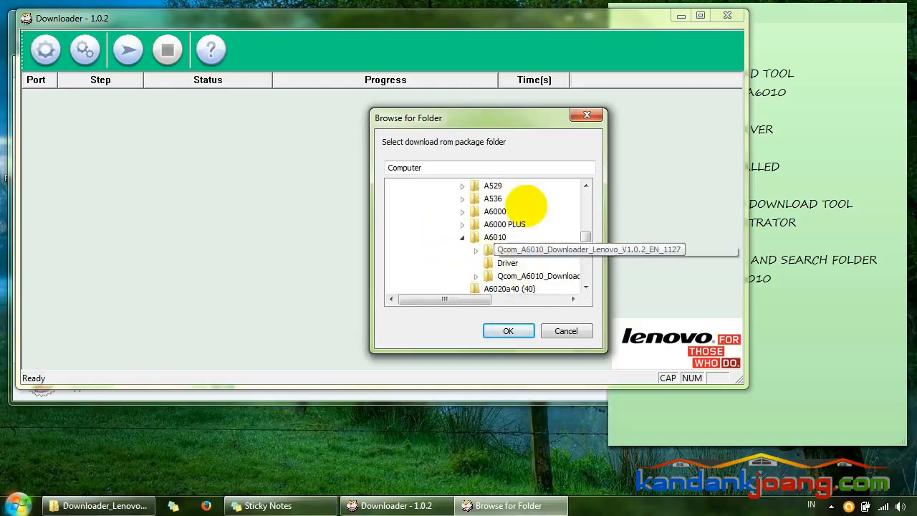
pyautogui.click(540, 249)
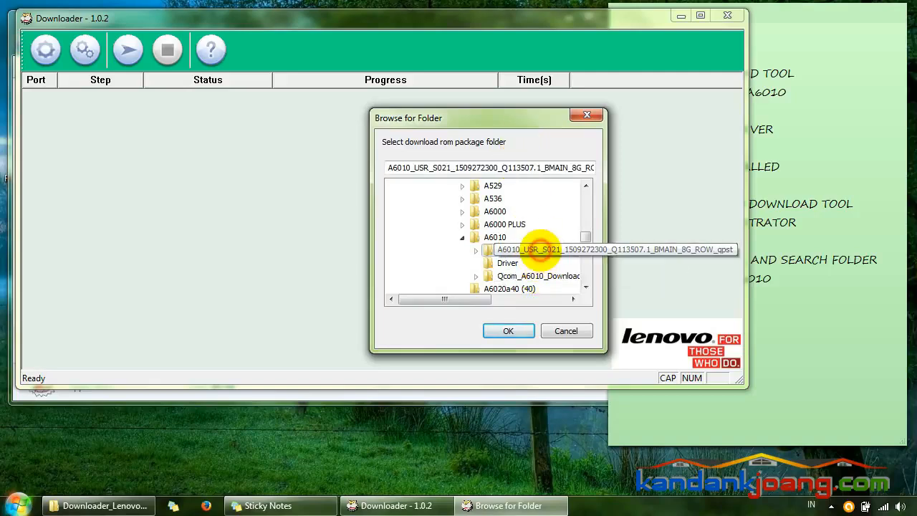
pyautogui.click(476, 250)
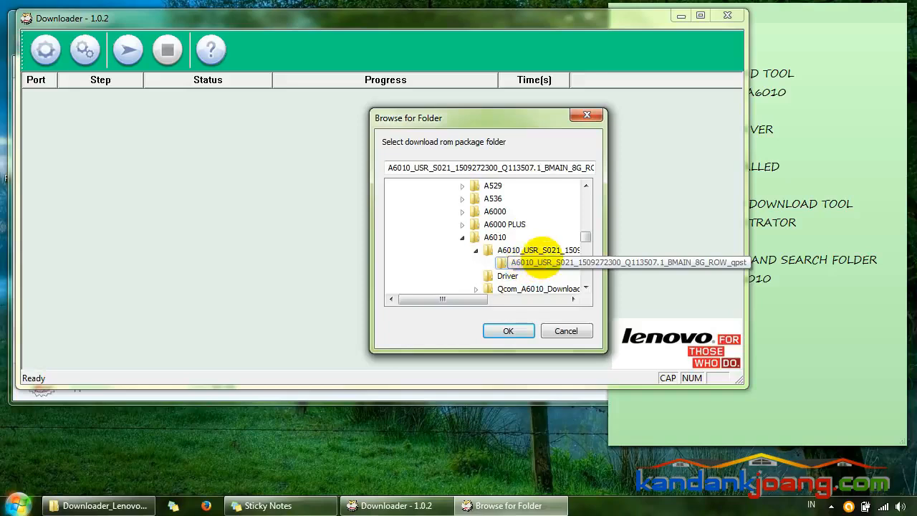
pyautogui.click(533, 263)
pyautogui.click(508, 330)
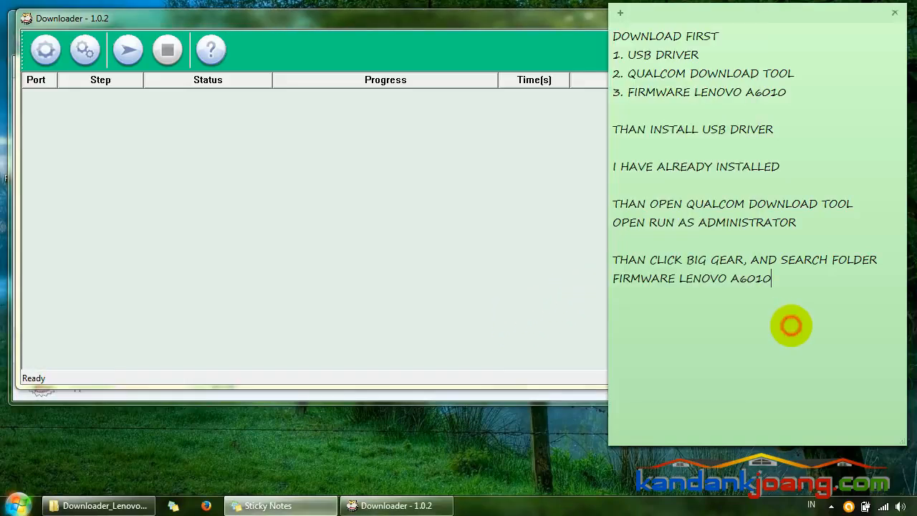
# - Add the line "THAN CLICK PLAY / OR START" to the sticky note and start the download in the Downloader
pyautogui.click(790, 327)
pyautogui.write('THAN CLIC')
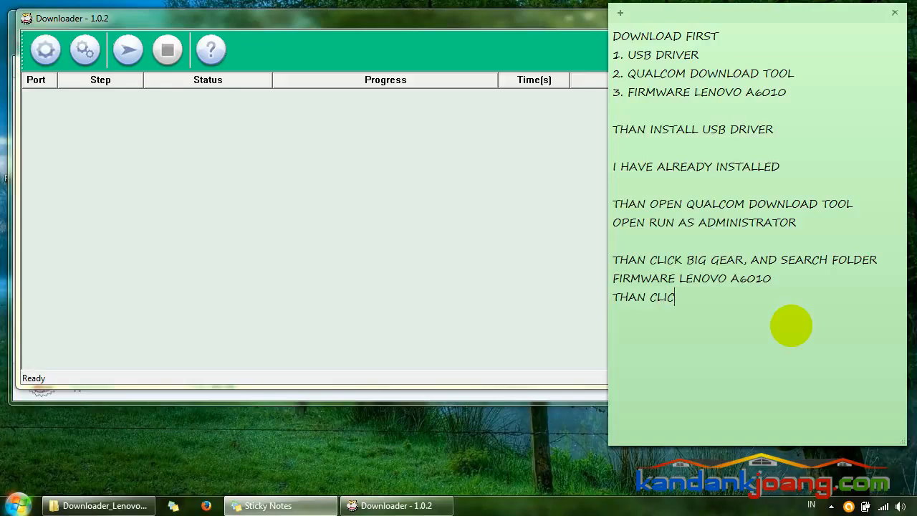
pyautogui.write('K PLAY / OR START')
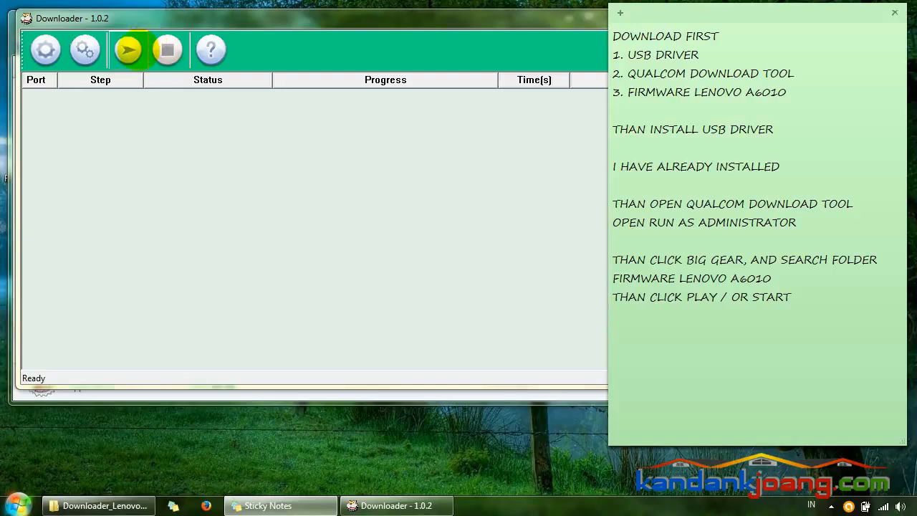
pyautogui.click(129, 50)
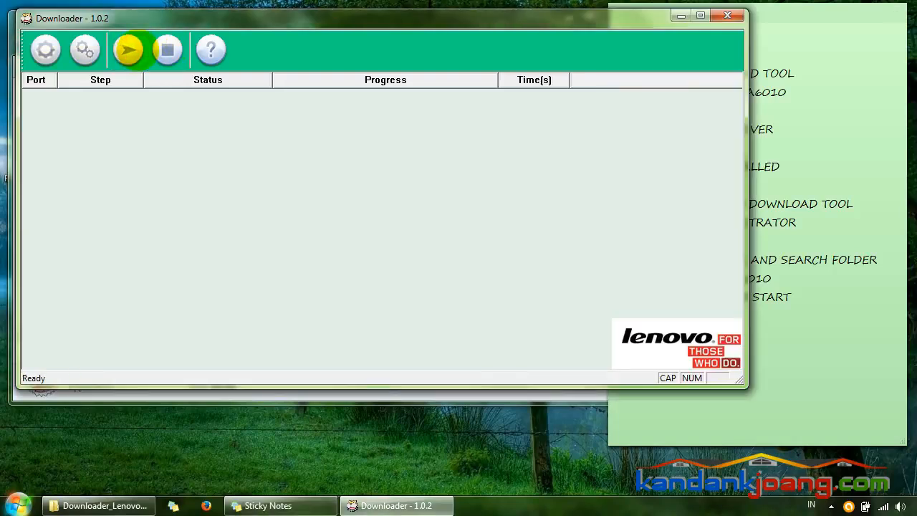
# - Add the line "SWITCH OFF YOUR PHONE" to the sticky note after a blank line
pyautogui.click(819, 345)
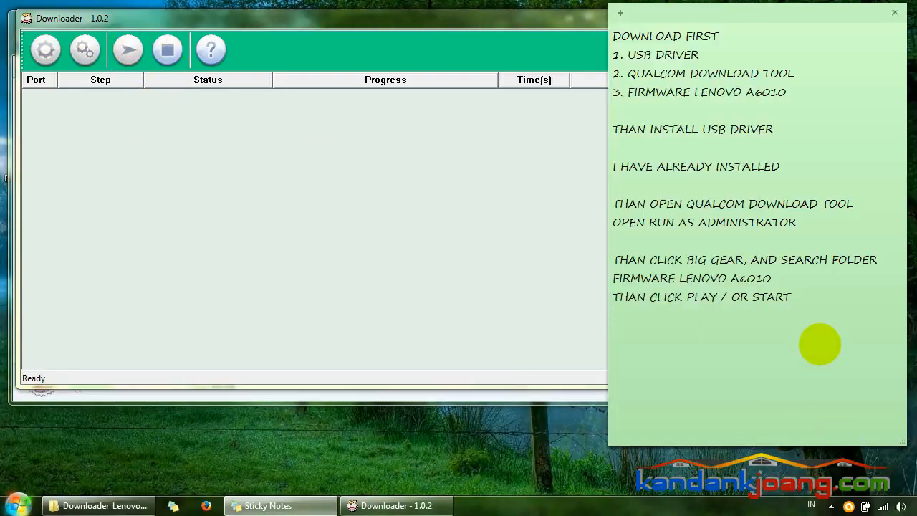
pyautogui.write('SWITCH OFF YOUR')
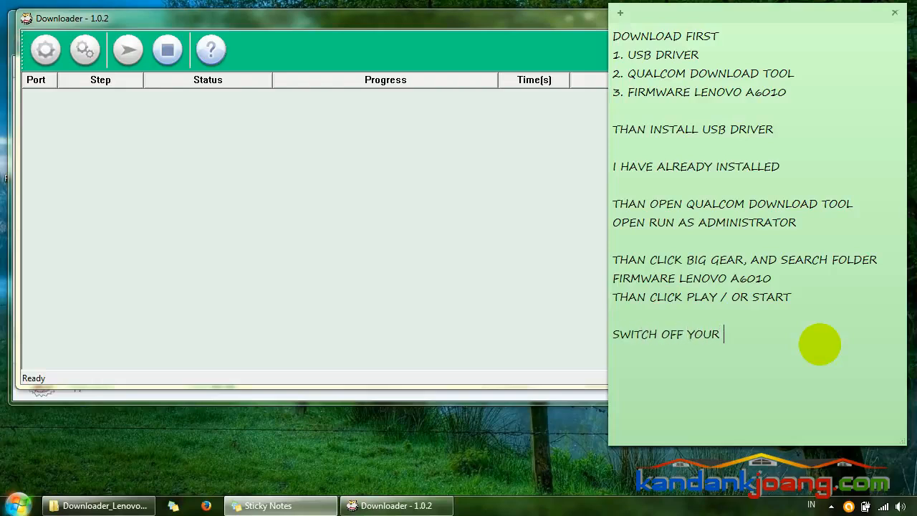
pyautogui.write(' PHONE ')
# - Add the instruction "THAN PRESS VOL - AND VOL + THNA CONECTING TO PC" on the note's next line
pyautogui.write('THAN CLICK')
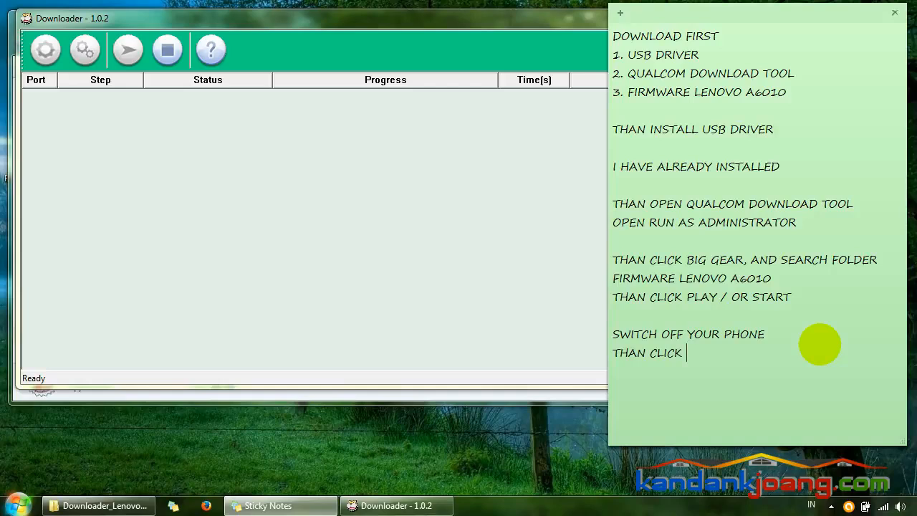
pyautogui.write(' VOLU')
pyautogui.press('BackSpace')
pyautogui.press('BackSpace')
pyautogui.press('BackSpace')
pyautogui.press('BackSpace')
pyautogui.press('BackSpace')
pyautogui.press('BackSpace')
pyautogui.press('BackSpace')
pyautogui.write('PRESS VOL')
pyautogui.write('- AND ')
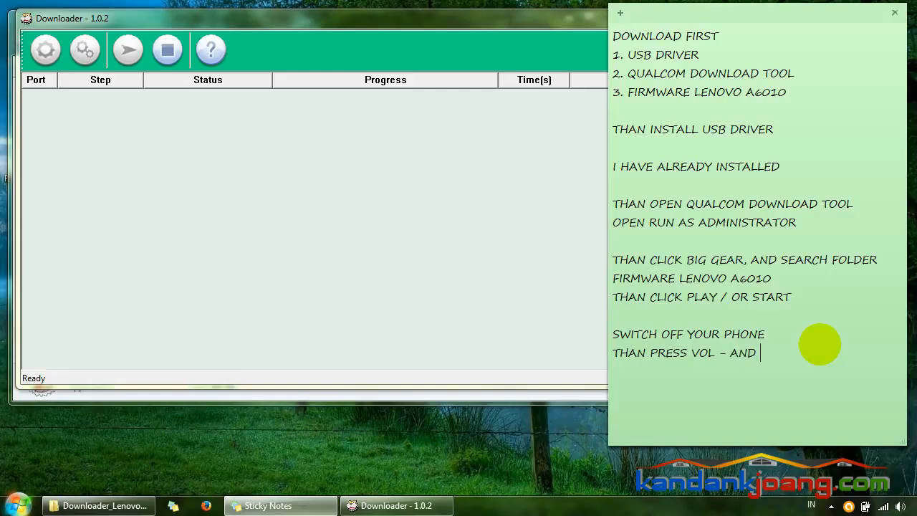
pyautogui.write('VOL + THNA CONECTING')
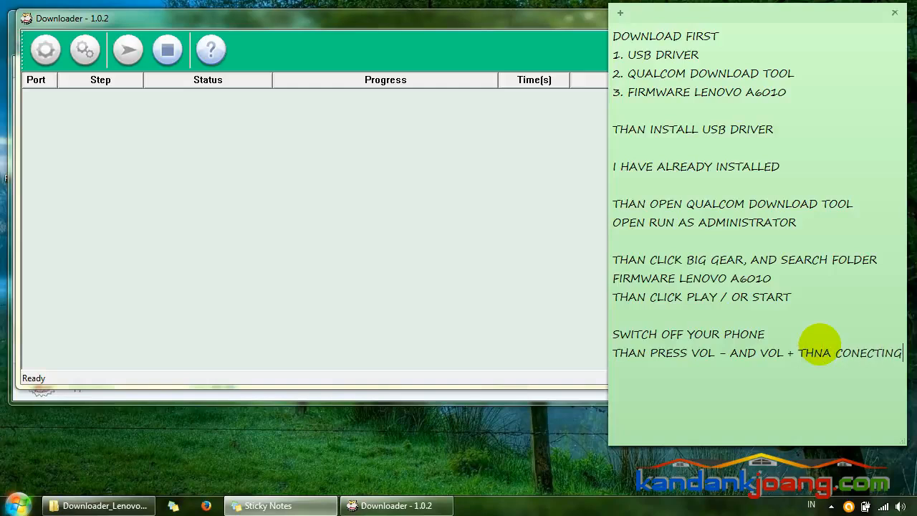
pyautogui.write(' TO PC')
pyautogui.press('Return')
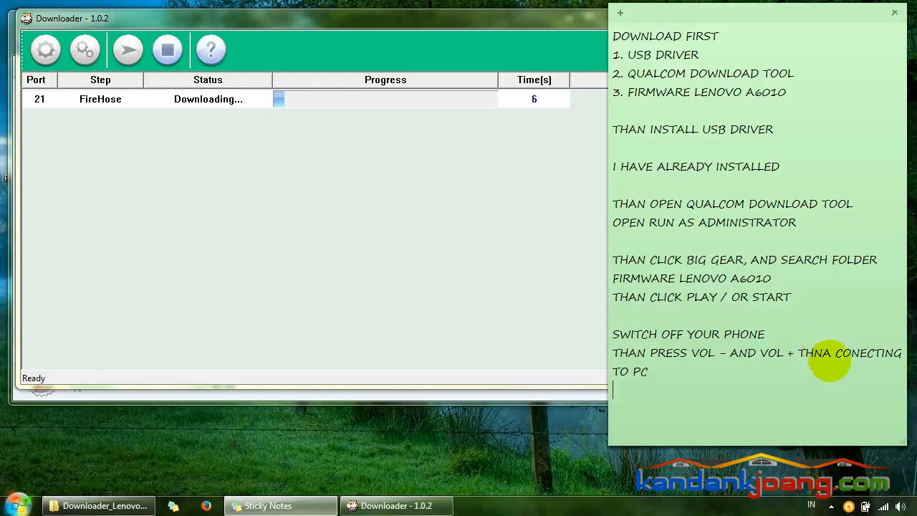
# - Add "IF USB DRIVER WAS INSTALLED QUALCOM FLASH TOOL WILL BE AUTOMATICALY DETECT YOUR PHONE. AND THAN" to the end of the note
pyautogui.write('IF ')
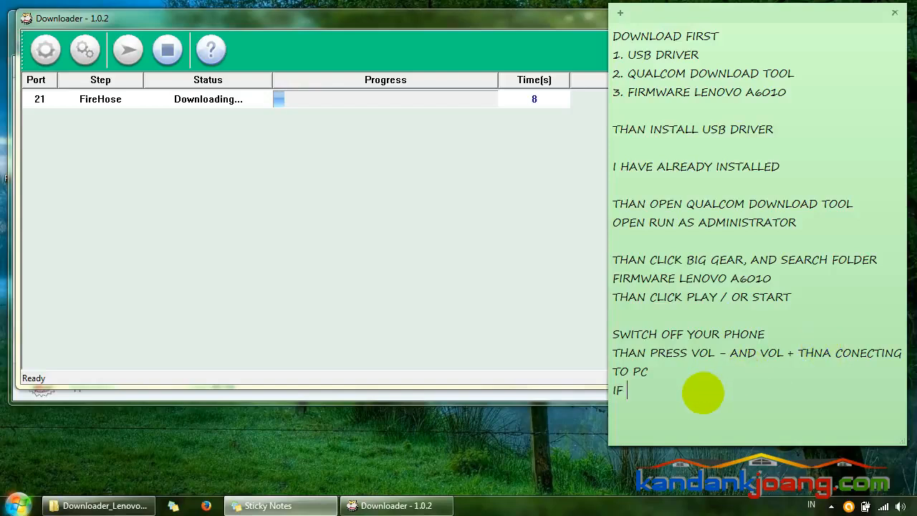
pyautogui.write('USB DRIVER H')
pyautogui.press('BackSpace')
pyautogui.write('WAS ')
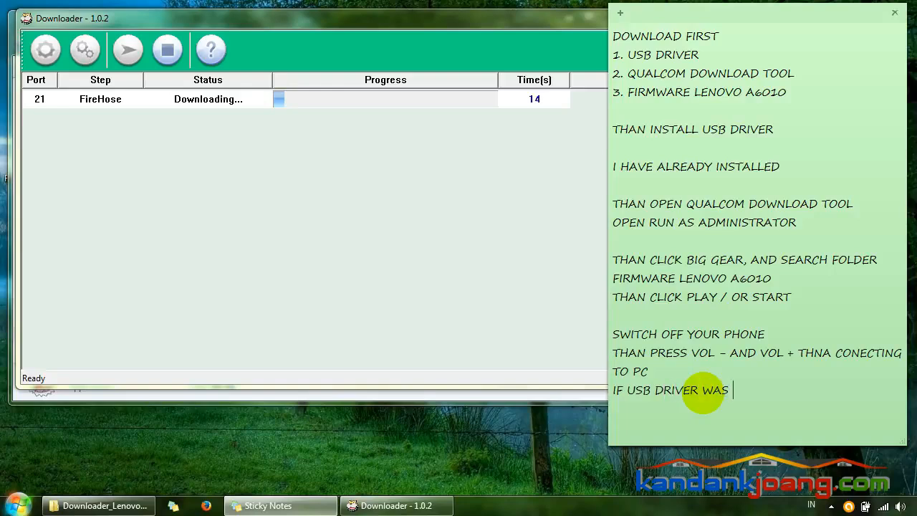
pyautogui.write('INSTALLED QUALCOM ')
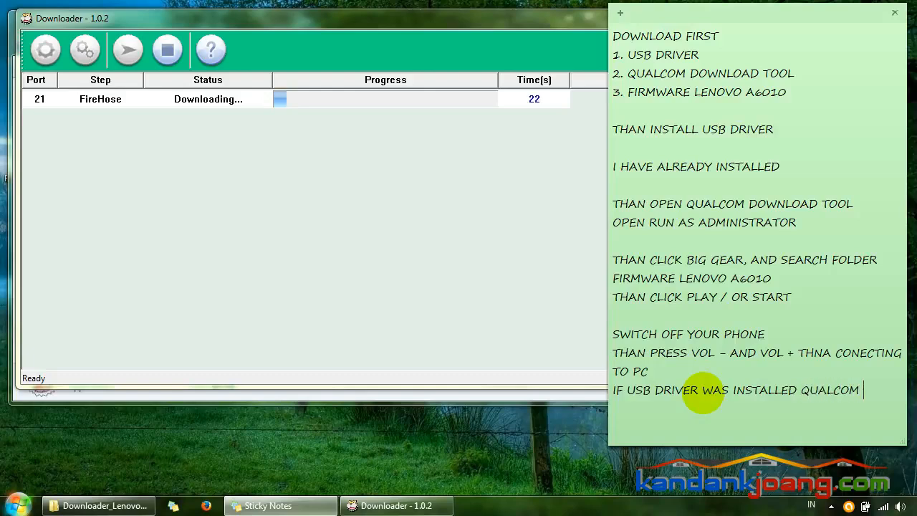
pyautogui.write('FLASH TOOL WILL ')
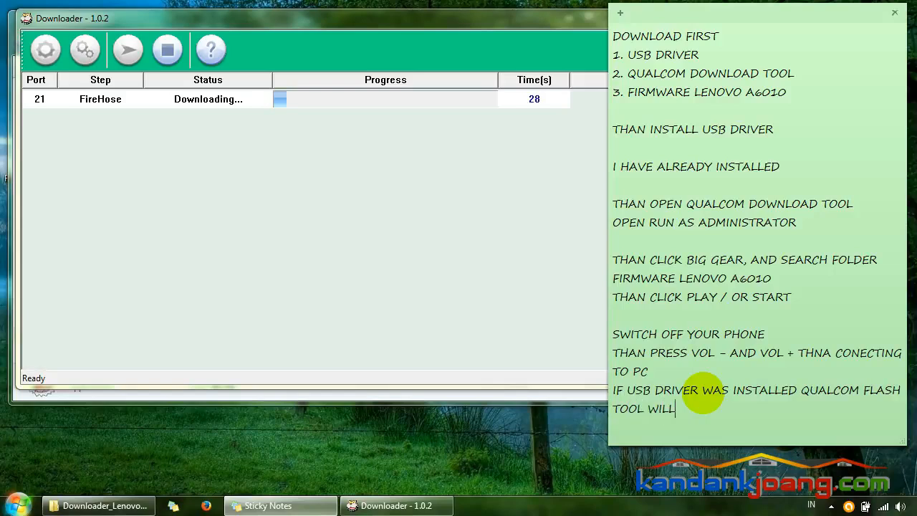
pyautogui.write('BE AU')
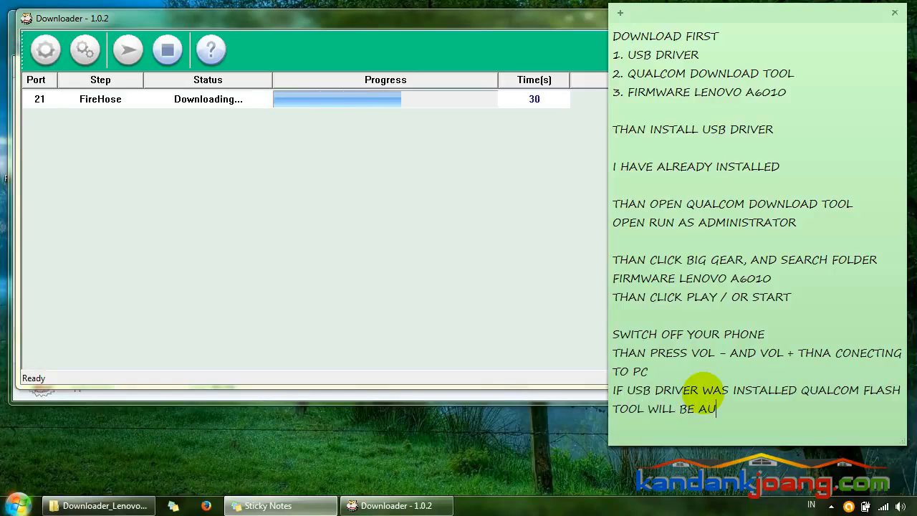
pyautogui.write('TOMATICAL')
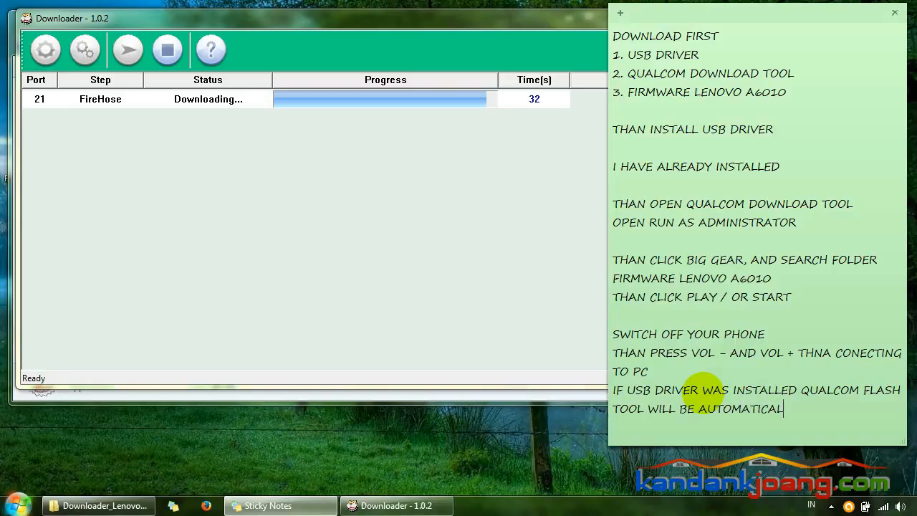
pyautogui.write('Y DETECT YOUR ')
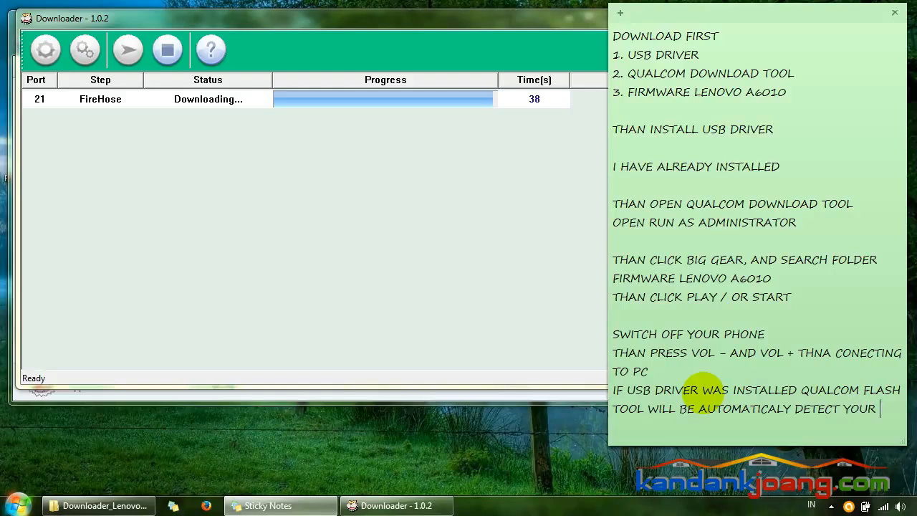
pyautogui.write('PHI')
pyautogui.press('BackSpace')
pyautogui.write('ONE. AND THAN')
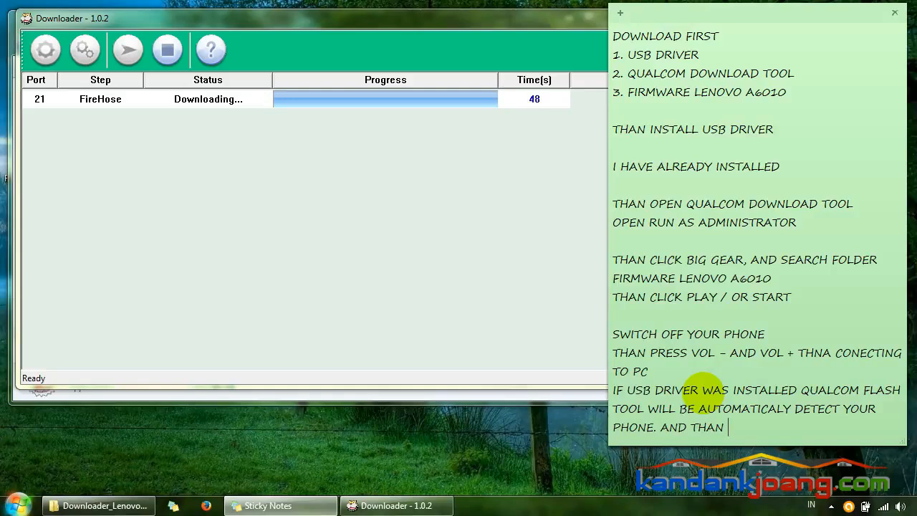
# - Complete the note's last sentence with "FLASHING PROCESS WILL BE START AUTOMATICALLY." and begin a new line
pyautogui.write(' FLASHING PROCESS')
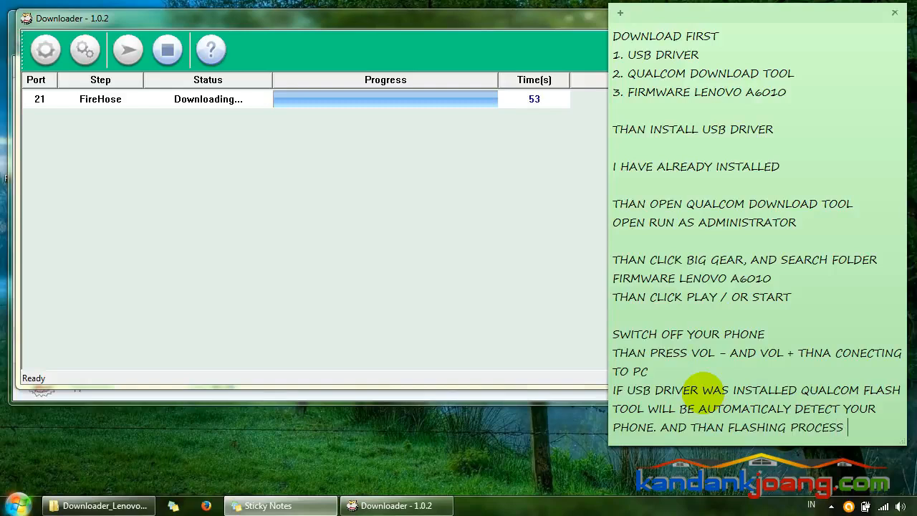
pyautogui.write(' WI')
pyautogui.write('LL BE S')
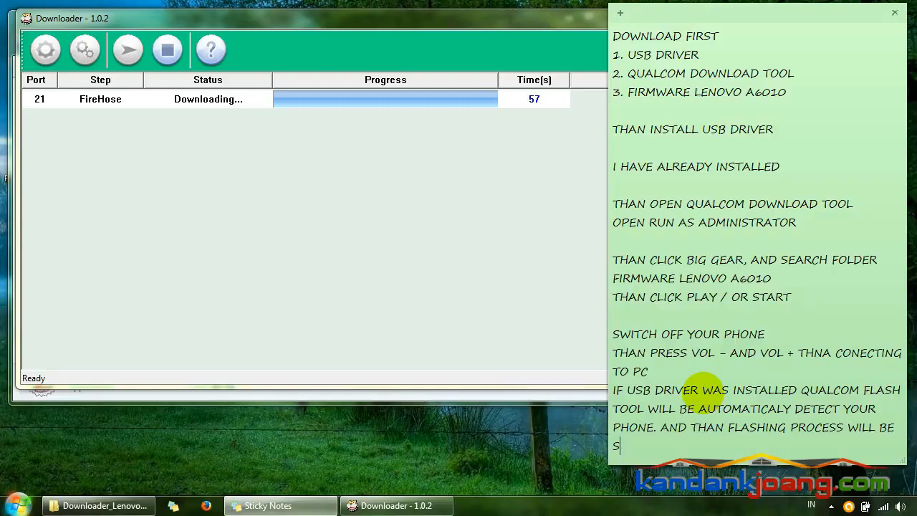
pyautogui.write('TART AOTU')
pyautogui.press('BackSpace')
pyautogui.press('BackSpace')
pyautogui.press('BackSpace')
pyautogui.write('UTOMATICAL')
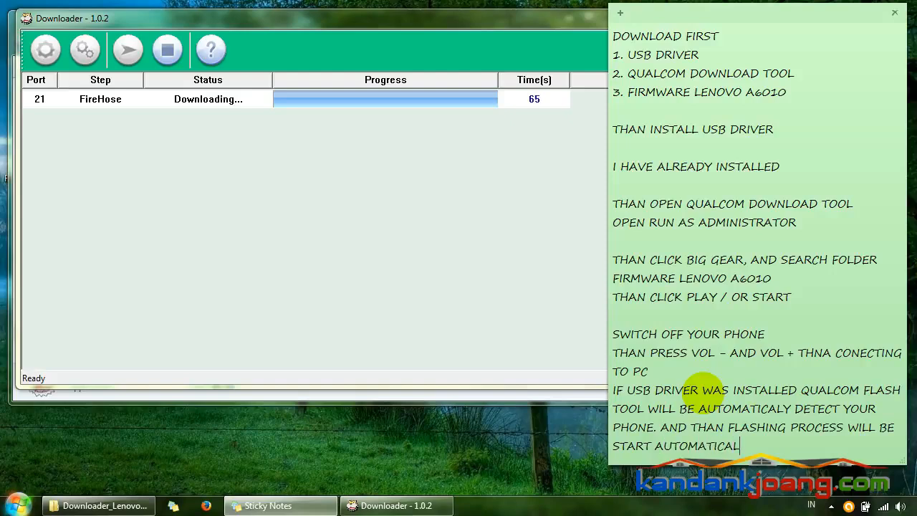
pyautogui.write('LY.')
pyautogui.press('Return')
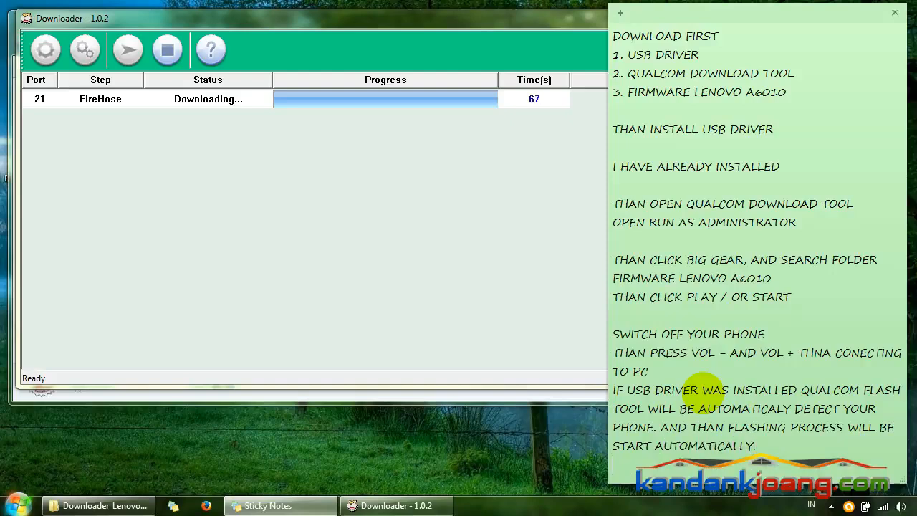
# - Replace the note's entire text with "WAIT PROCESS FLASHING, MORE LESS 5-8 MINUTES" and bring the Downloader window to the front
pyautogui.hotkey('ctrl', 'a')
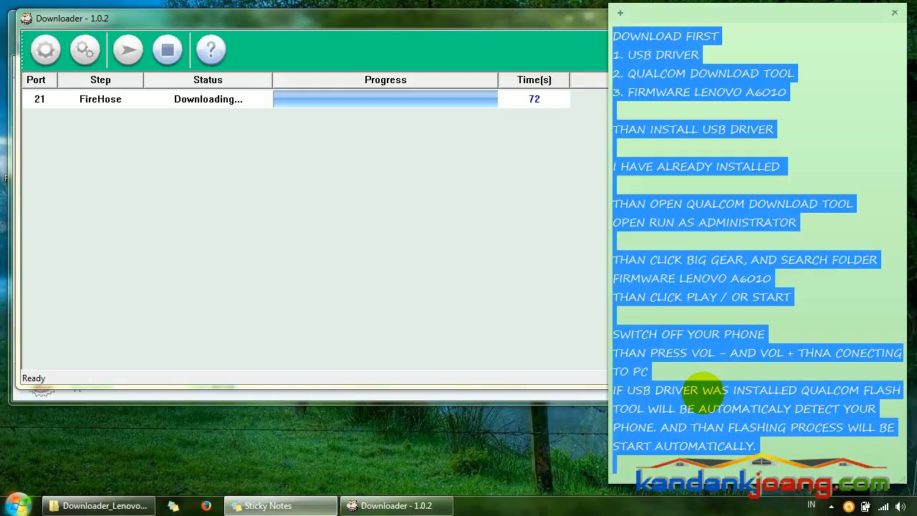
pyautogui.press('Delete')
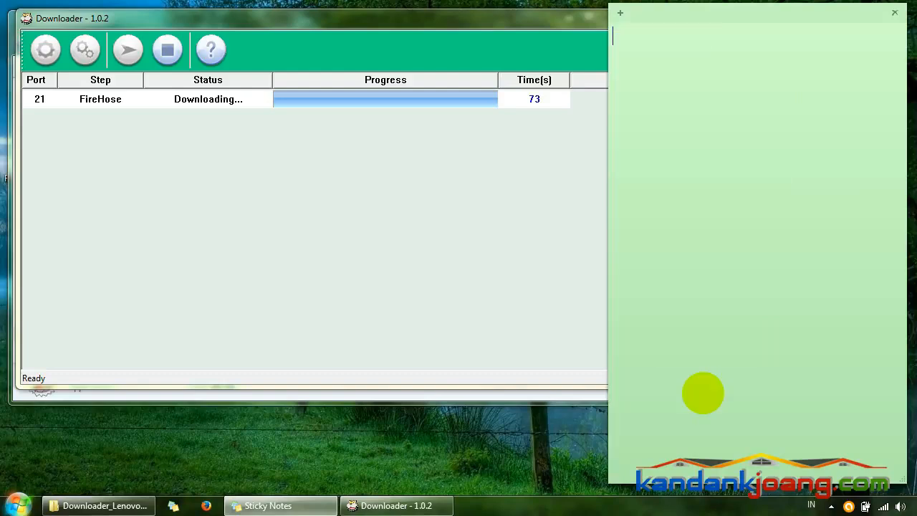
pyautogui.write('WAIT PROCESS FLASH')
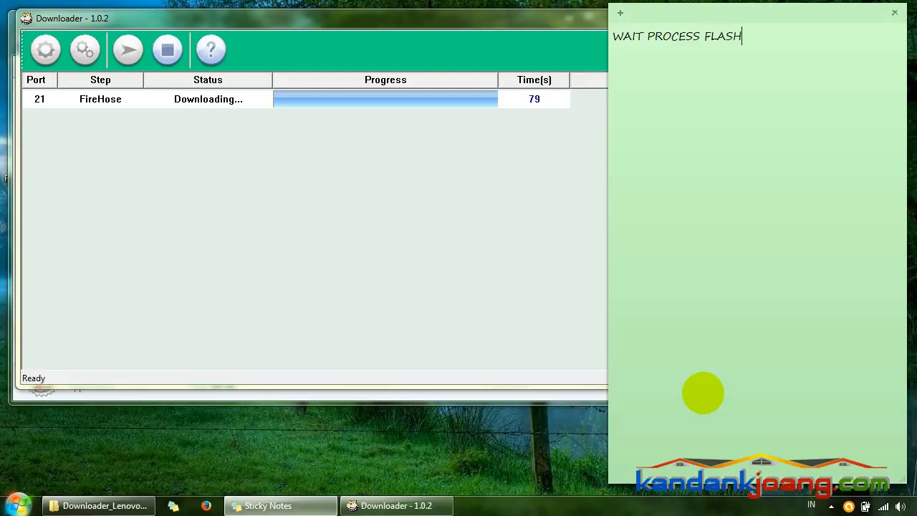
pyautogui.write('ING, MORE LESS 5')
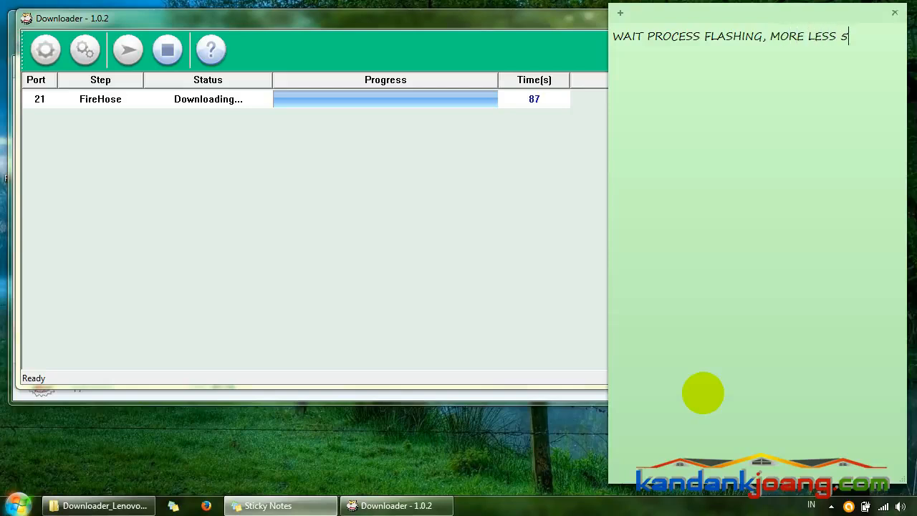
pyautogui.write('-8 MINUTES')
pyautogui.click(467, 277)
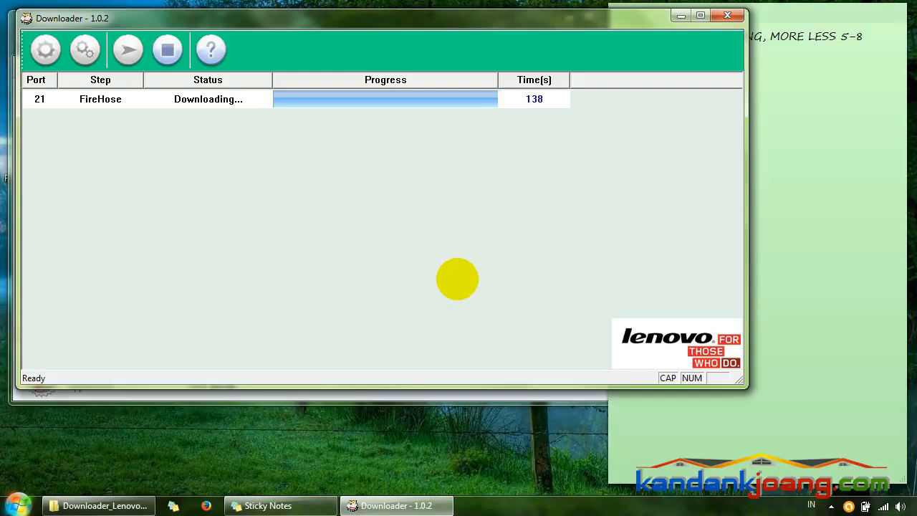
# - Add "YOU CAN FIND AND DOWNLOAD USB DRIVER, QUALCOM DOWNLOADER AND" to the note, below the flashing-time text
pyautogui.click(785, 149)
pyautogui.write('Y')
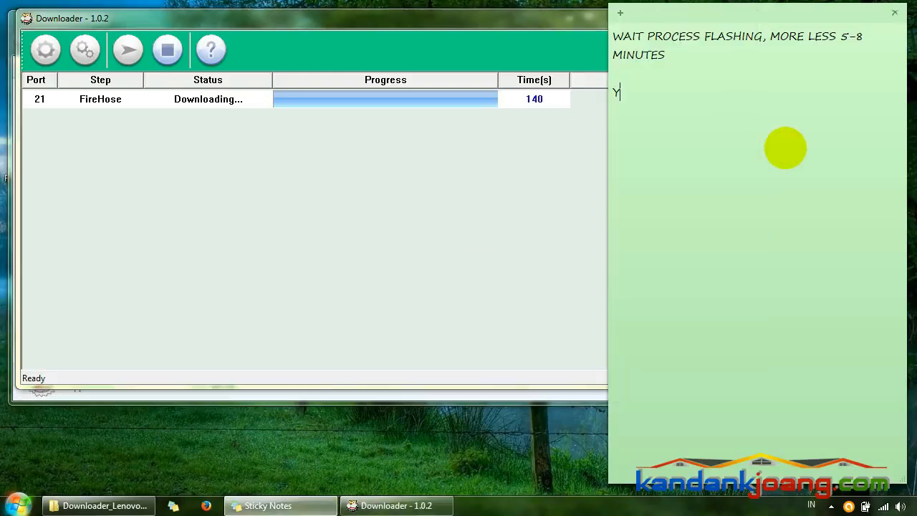
pyautogui.write('OU CAN FIND A')
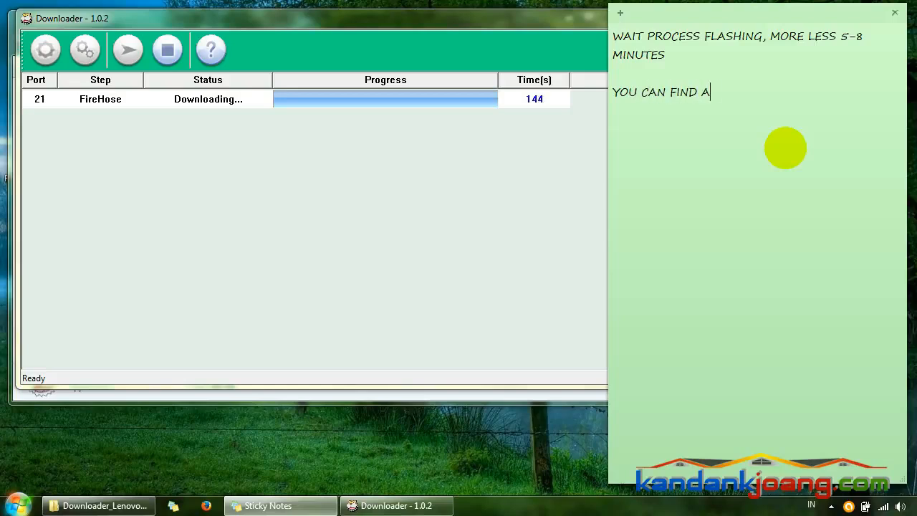
pyautogui.write('ND Q')
pyautogui.press('BackSpace')
pyautogui.write('DOWNLOAD')
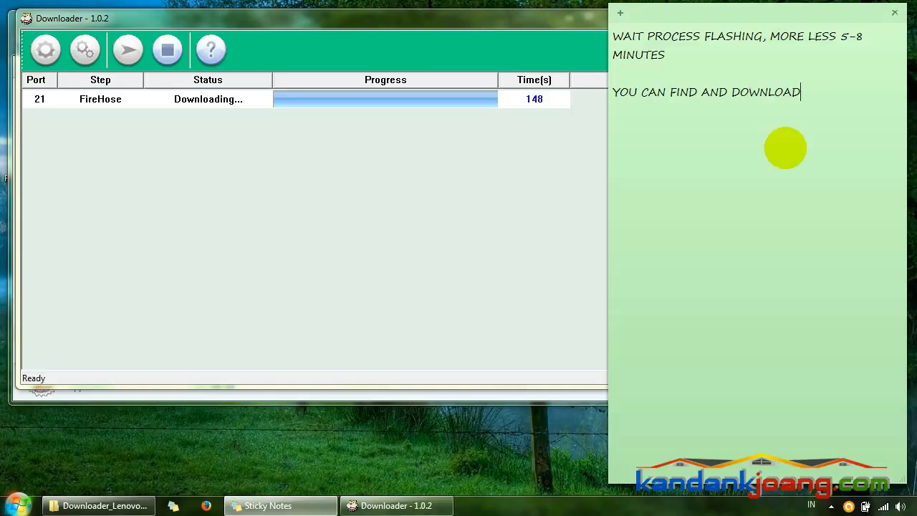
pyautogui.write(' USB DRIVER, QUALCOM')
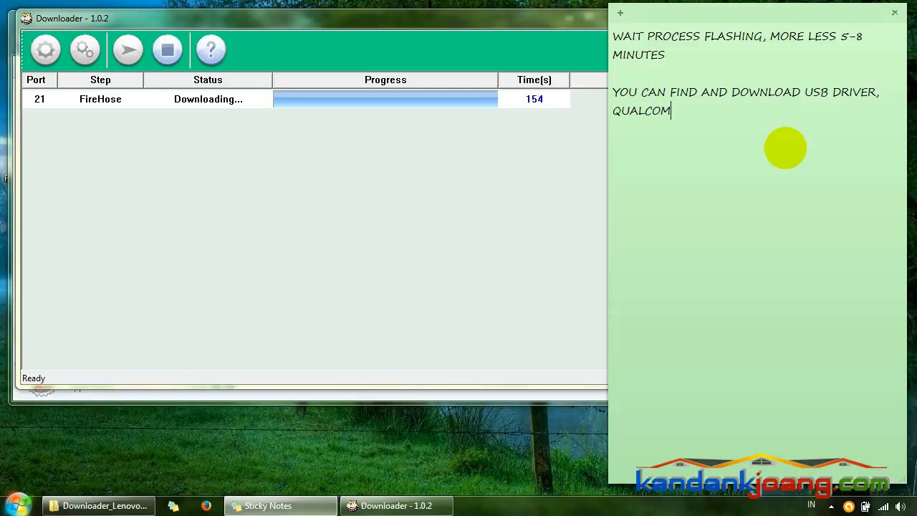
pyautogui.write(' DOWNLOADER AND')
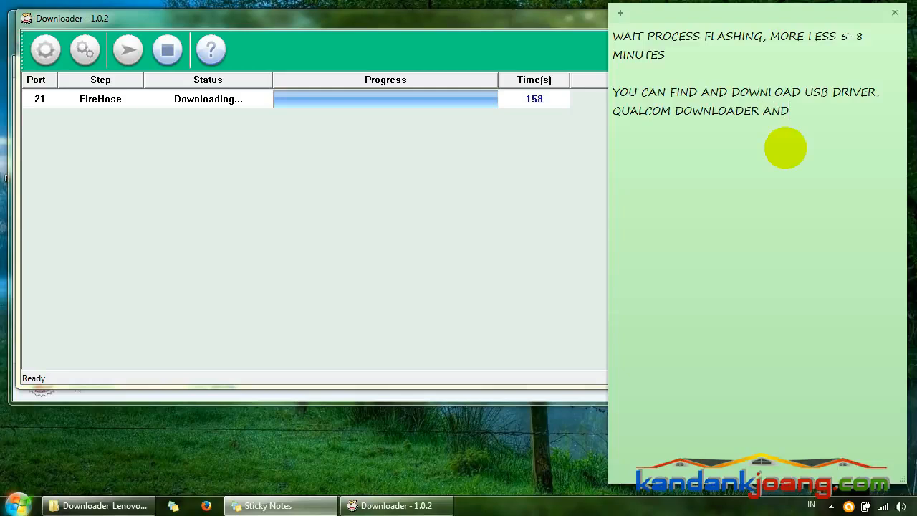
# - Complete the note's download sentence with "FIRMWARE LENOVO A6010 ON DESCRIPTION LINK THIS VIDEO" and leave a blank line after it
pyautogui.write(' FIRMWARE LENOVO ')
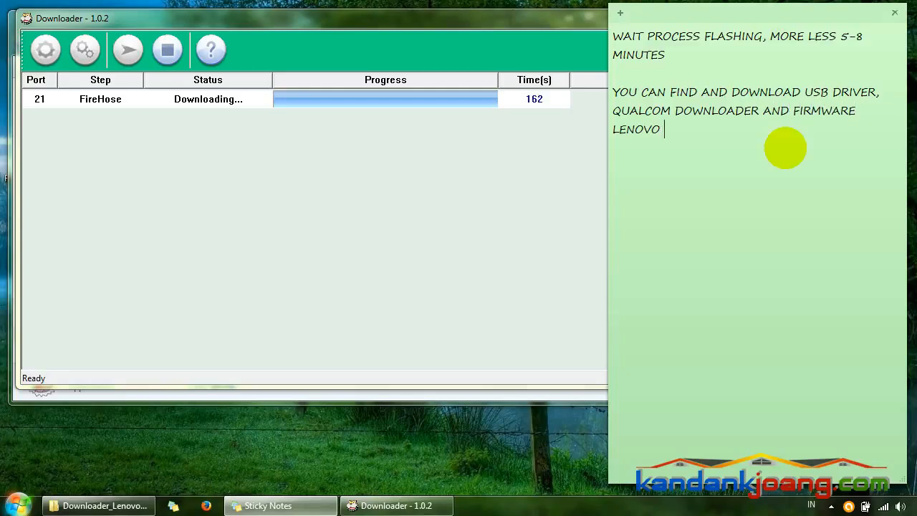
pyautogui.write('A6010')
pyautogui.write('ON DESC')
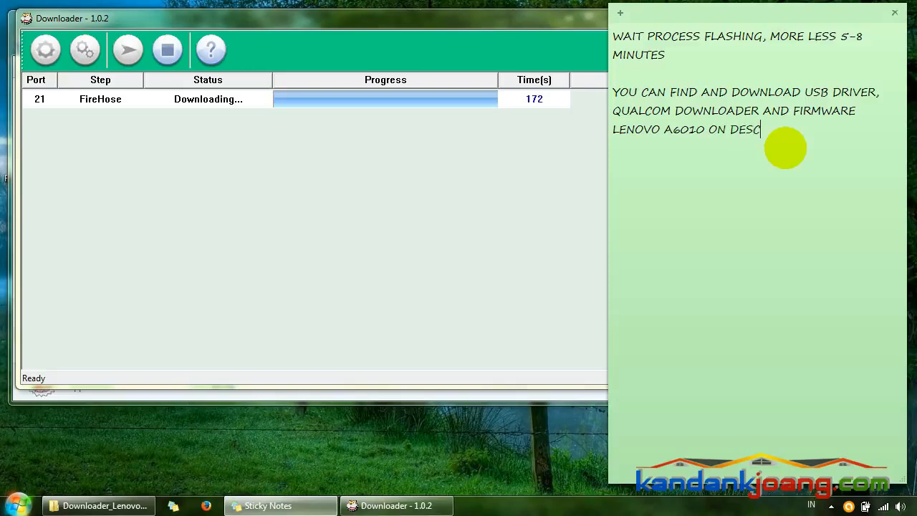
pyautogui.write('RIPTION LINK THIS VIDEO')
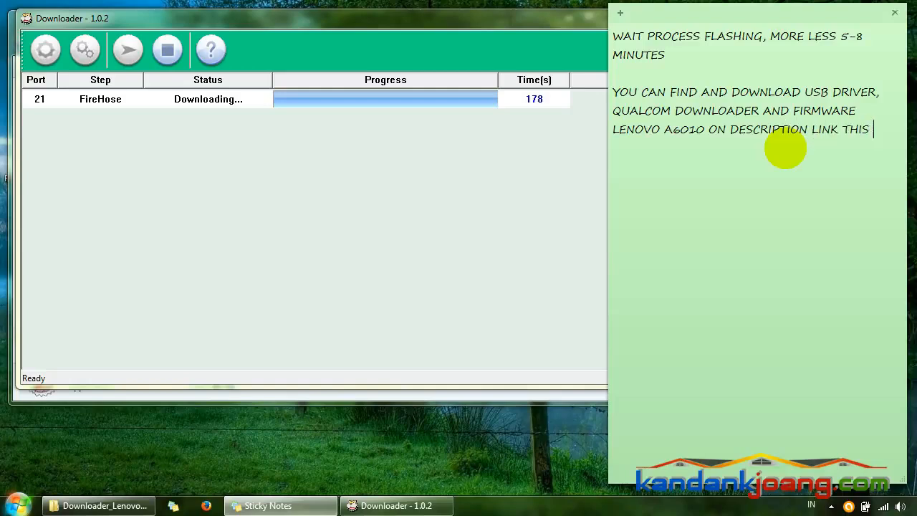
pyautogui.press('Return')
pyautogui.press('Return')
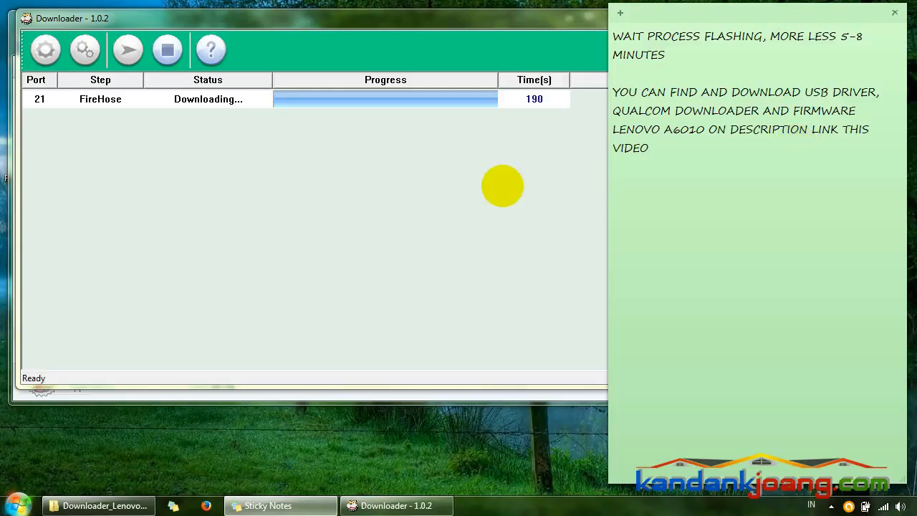
# - Return to the Downloader window and answer the performance prompt by keeping the current color scheme and not showing the message again
pyautogui.click(493, 185)
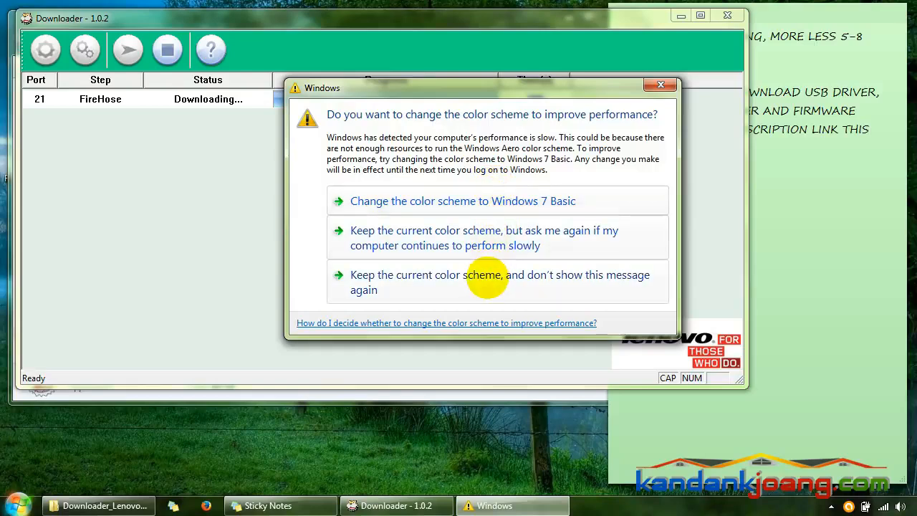
pyautogui.click(485, 279)
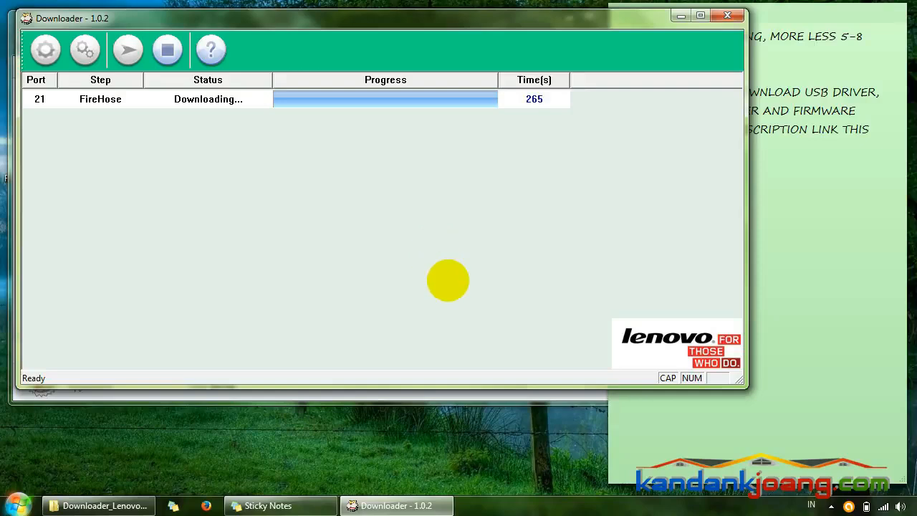
pyautogui.click(776, 245)
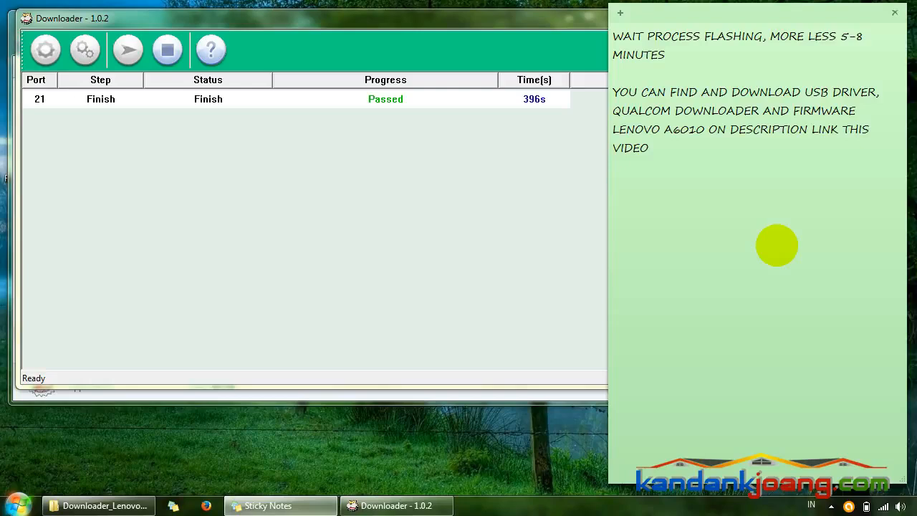
pyautogui.click(410, 189)
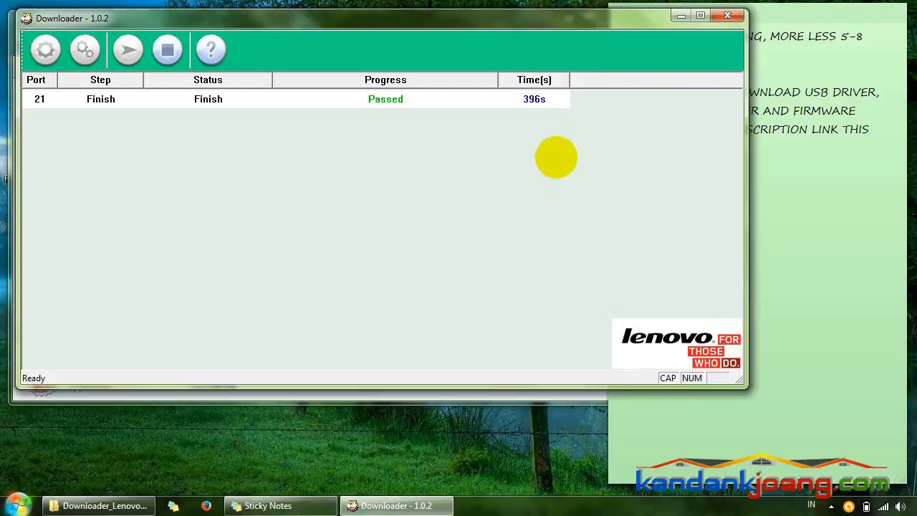
# - Add "FINISH" below the note's download sentence, followed by a blank line
pyautogui.click(771, 222)
pyautogui.write('FINISH')
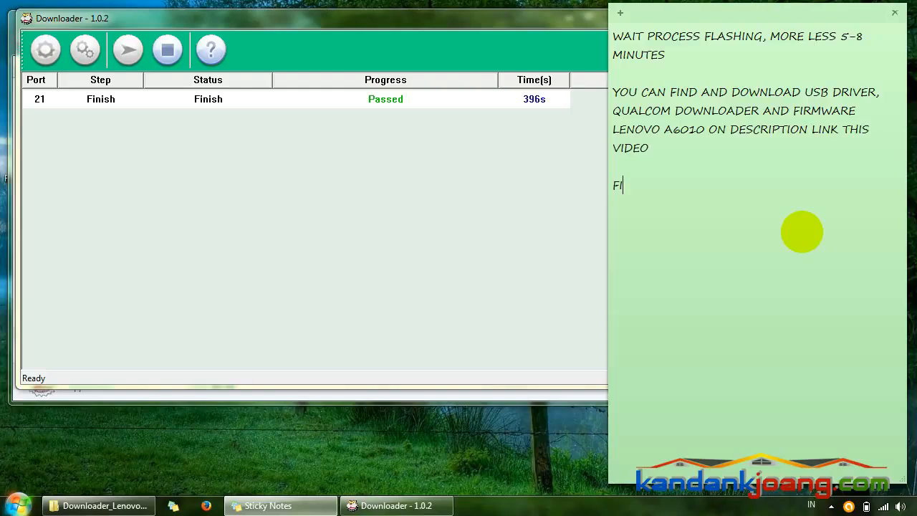
pyautogui.press('Return')
pyautogui.press('Return')
# - Add the instruction "REALESS YOUR BATTERY, AND INSTTALED AGAIN" below "FINISH" in the note
pyautogui.write('REALESS ')
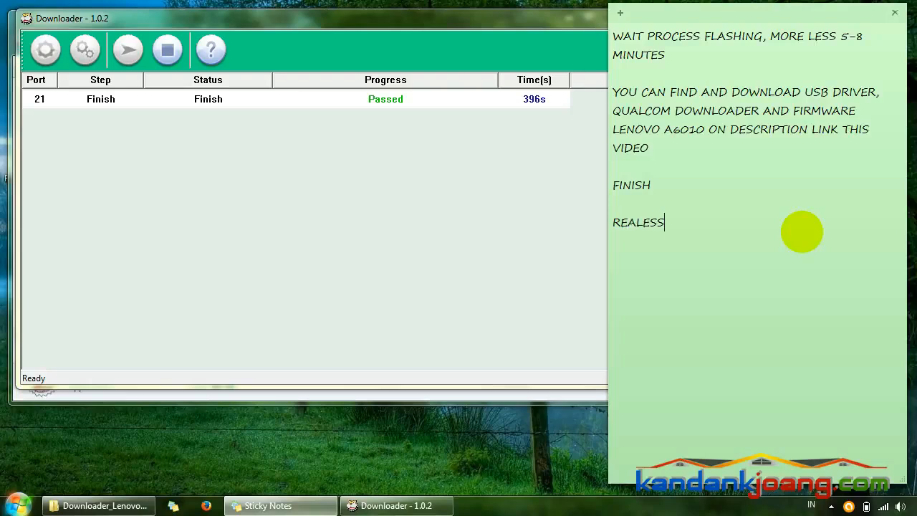
pyautogui.write('YOUR BATTERY, ')
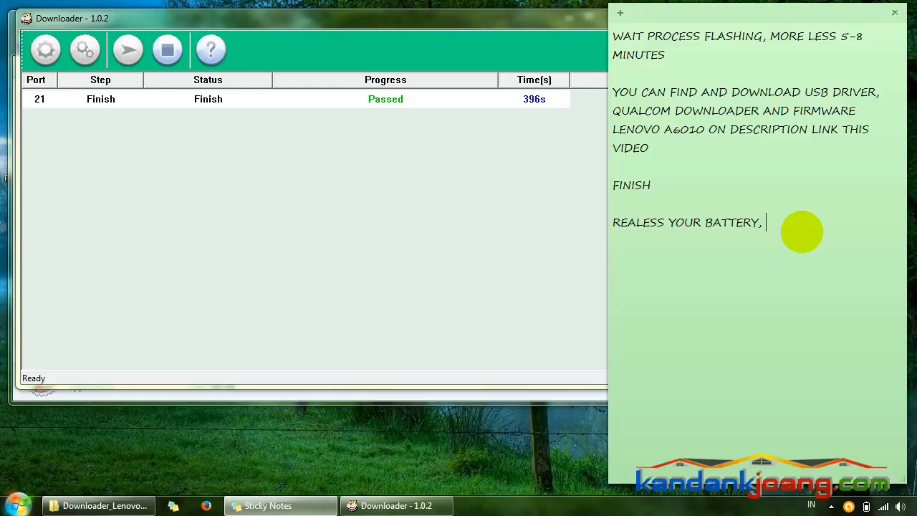
pyautogui.write('AND')
pyautogui.write('INSTA')
pyautogui.press('BackSpace')
pyautogui.write('STTALED AGAIN')
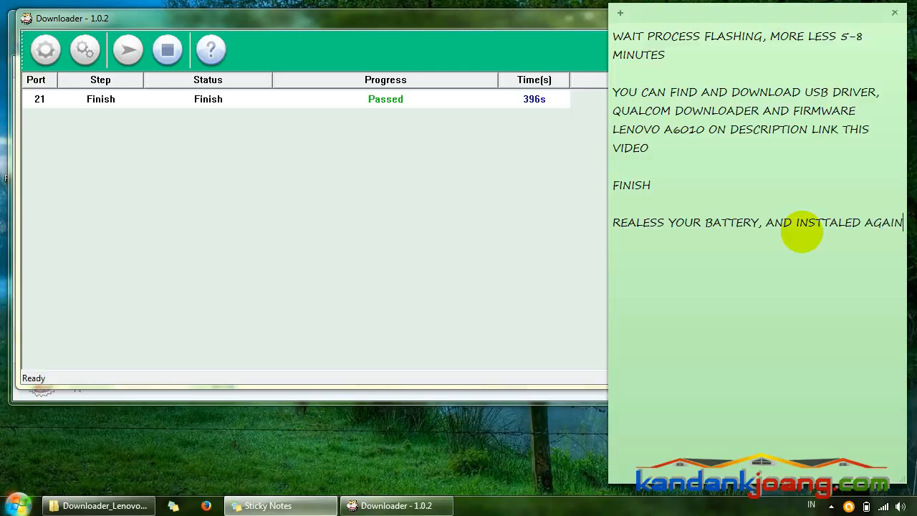
# - Add the lines "SWITCH ON" and "WAIT UNTIL WIZARD SETTING" below the battery instruction in the note
pyautogui.press('Return')
pyautogui.write('SWITCH ON')
pyautogui.press('Return')
pyautogui.write('WAIN')
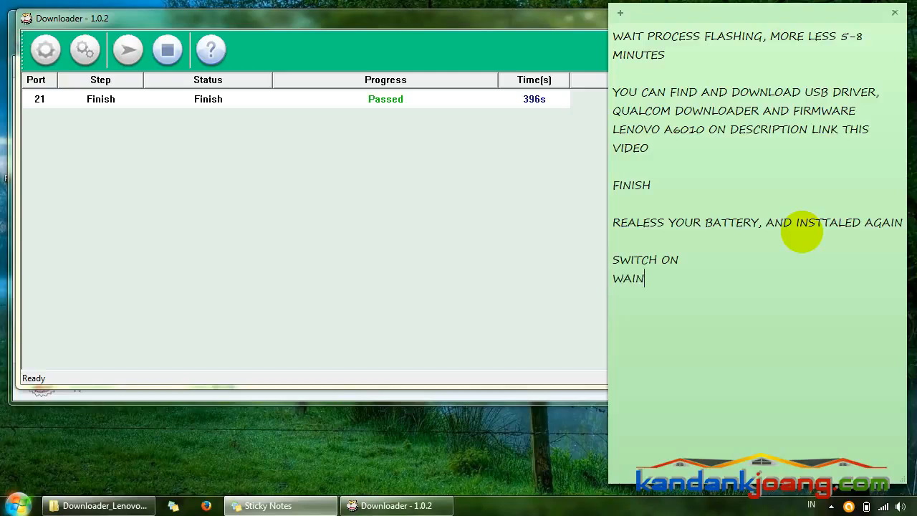
pyautogui.press('BackSpace')
pyautogui.write('T')
pyautogui.write('UNTILL')
pyautogui.press('BackSpace')
pyautogui.write('WIZARD SETTING')
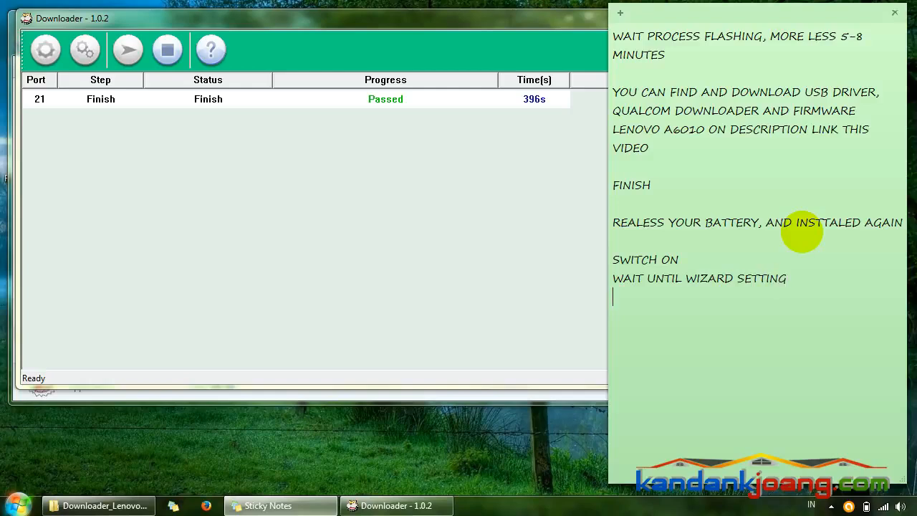
# - Begin the note's next line with "THIS NEED 5-10 MINUTES"
pyautogui.press('Return')
pyautogui.write('THIS NEED 1')
pyautogui.press('BackSpace')
pyautogui.write('5-10 ')
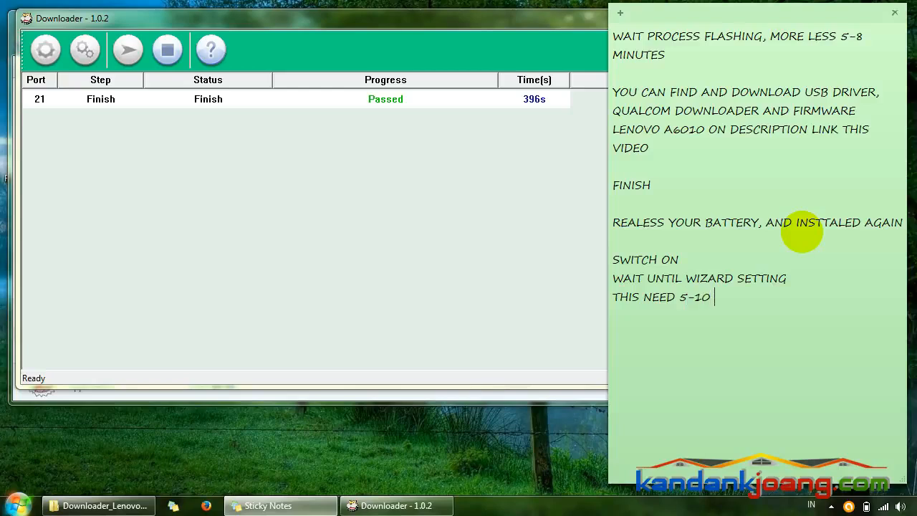
pyautogui.write('MINUTES')
pyautogui.write('UNTIL LOG')
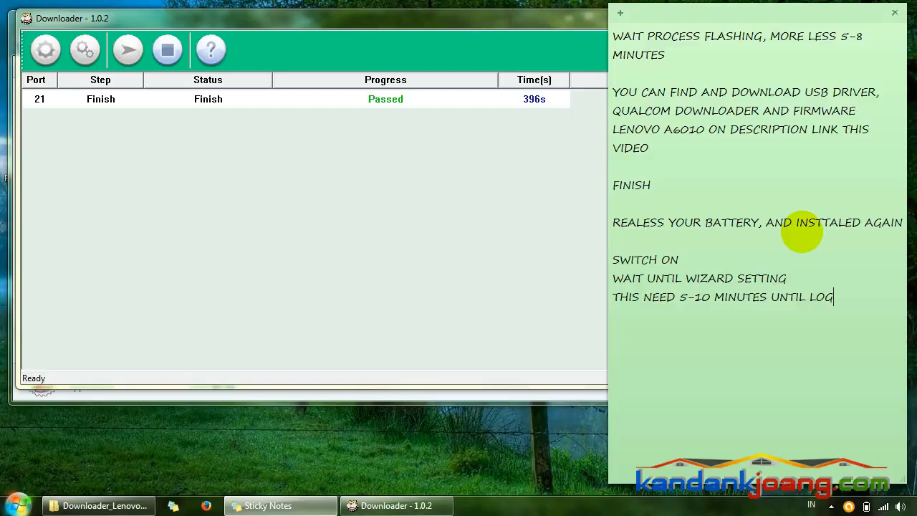
pyautogui.write('O POST')
pyautogui.press('BackSpace')
pyautogui.press('BackSpace')
pyautogui.press('BackSpace')
pyautogui.press('BackSpace')
pyautogui.press('BackSpace')
pyautogui.press('BackSpace')
pyautogui.press('BackSpace')
pyautogui.press('BackSpace')
pyautogui.press('BackSpace')
pyautogui.press('BackSpace')
pyautogui.press('BackSpace')
pyautogui.press('BackSpace')
pyautogui.press('BackSpace')
pyautogui.press('BackSpace')
pyautogui.press('BackSpace')
pyautogui.press('BackSpace')
pyautogui.press('BackSpace')
# - Complete the note's last sentence with "TO OPEN WIZARD SETTING AND HOME SCREEN."
pyautogui.write('TO OPEN WIZA')
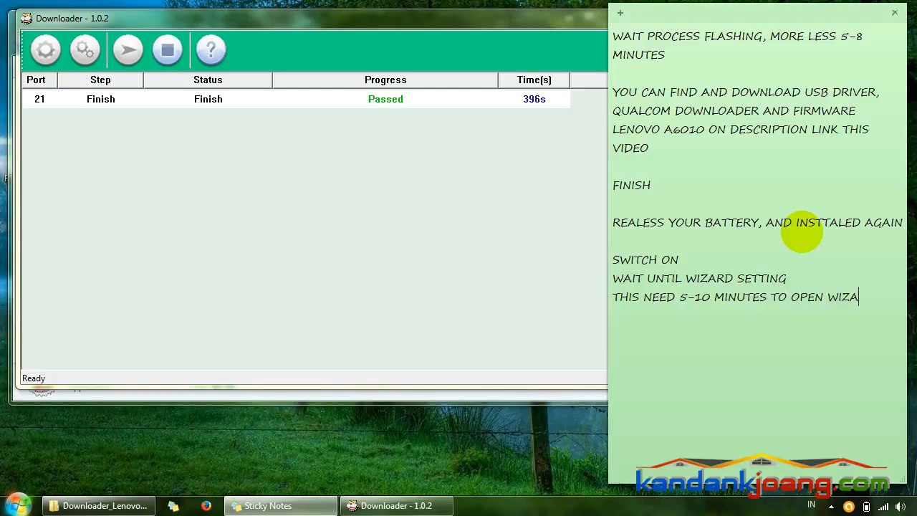
pyautogui.write('RD SETTING AND HOME ')
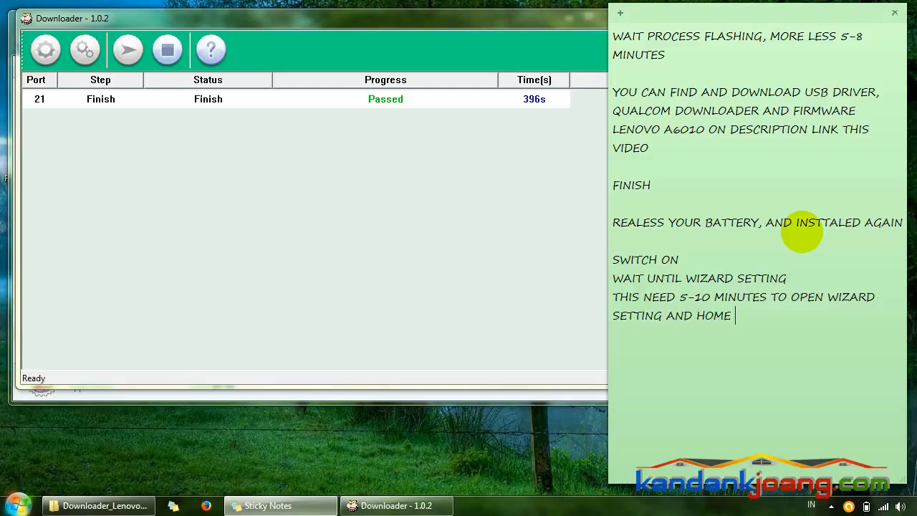
pyautogui.write('SCREEN.')
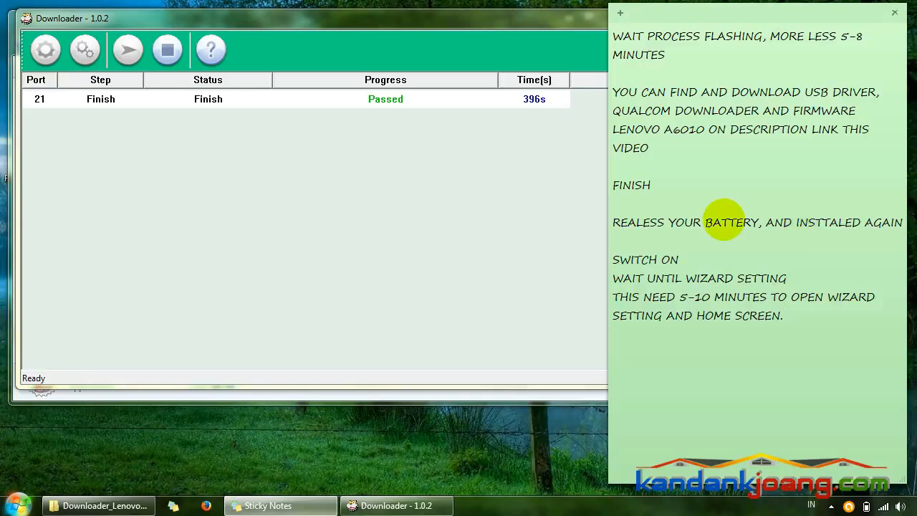